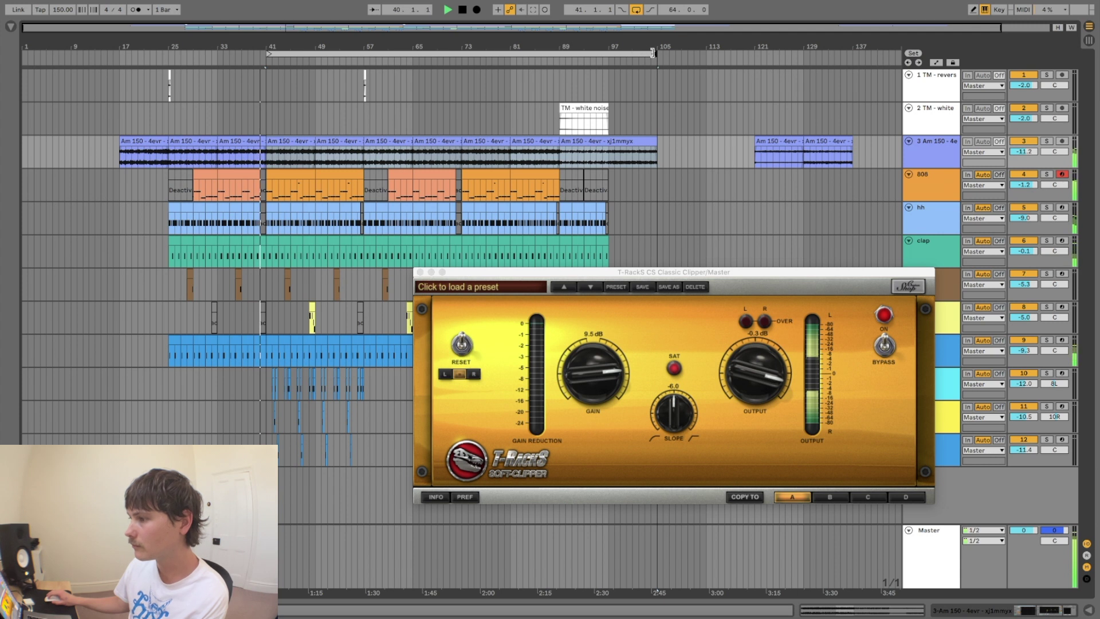
Shorten the arrangement loop to the 16 bars starting at bar 41 while the track plays.
left_click_drag(638, 52, 364, 53)
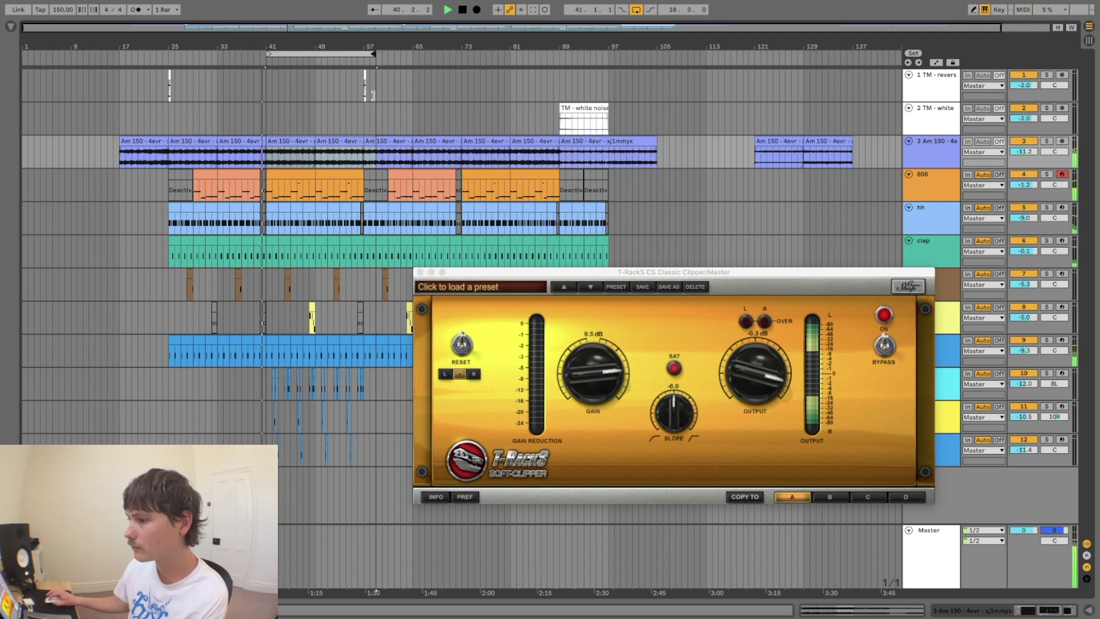
right_click(341, 53)
left_click(507, 82)
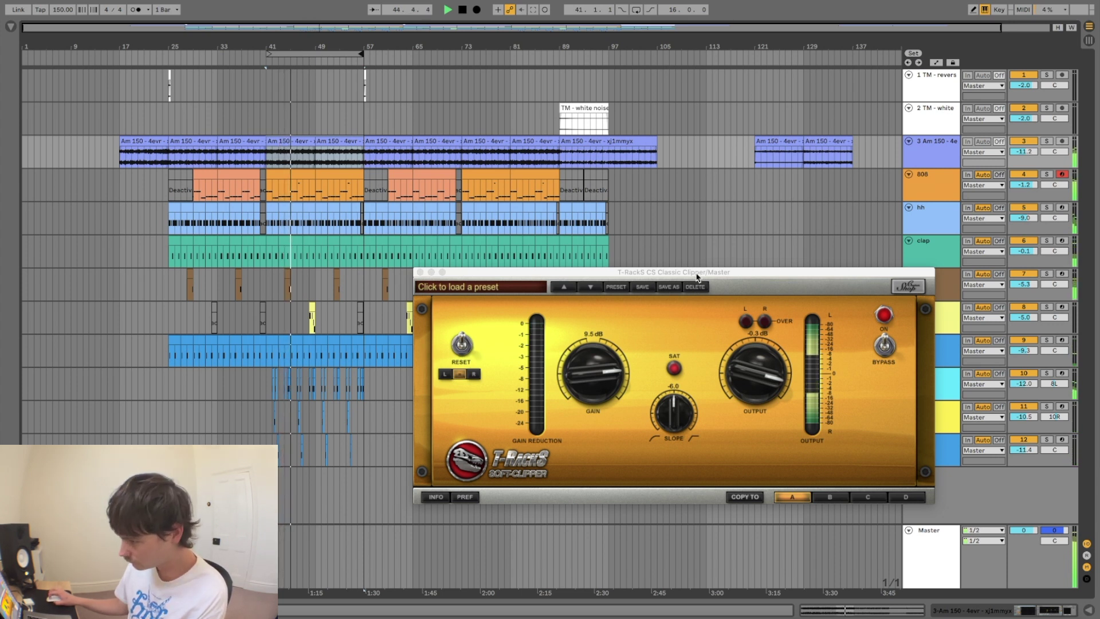
left_click_drag(698, 275, 685, 271)
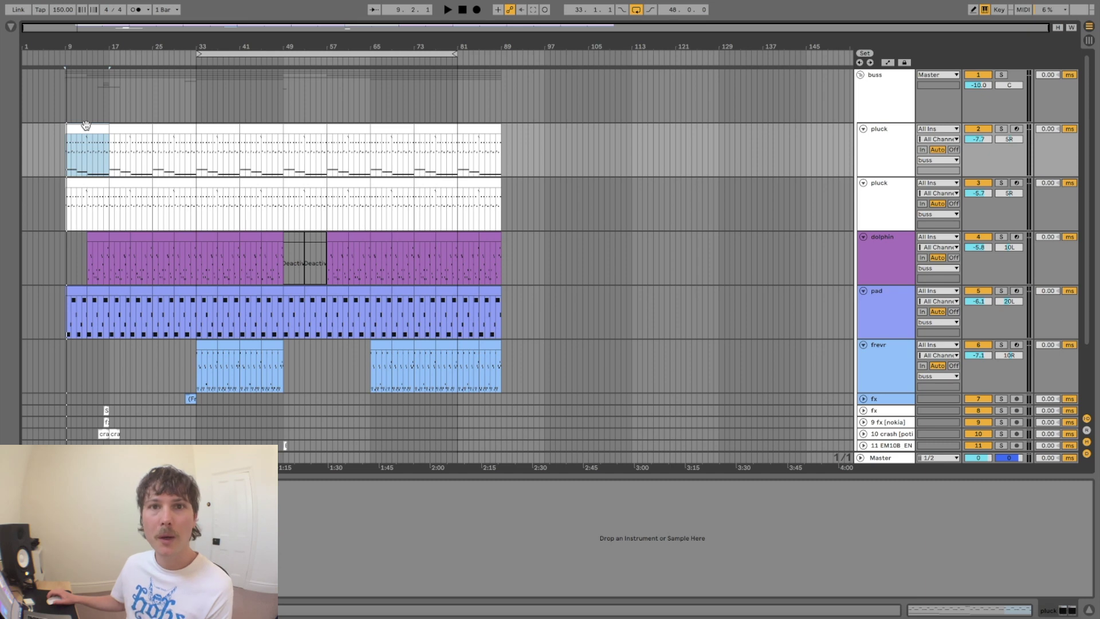
Open the notes of the upper pluck track's first clip and play a short stretch from bar 9.
scroll(91, 126, "down", 3)
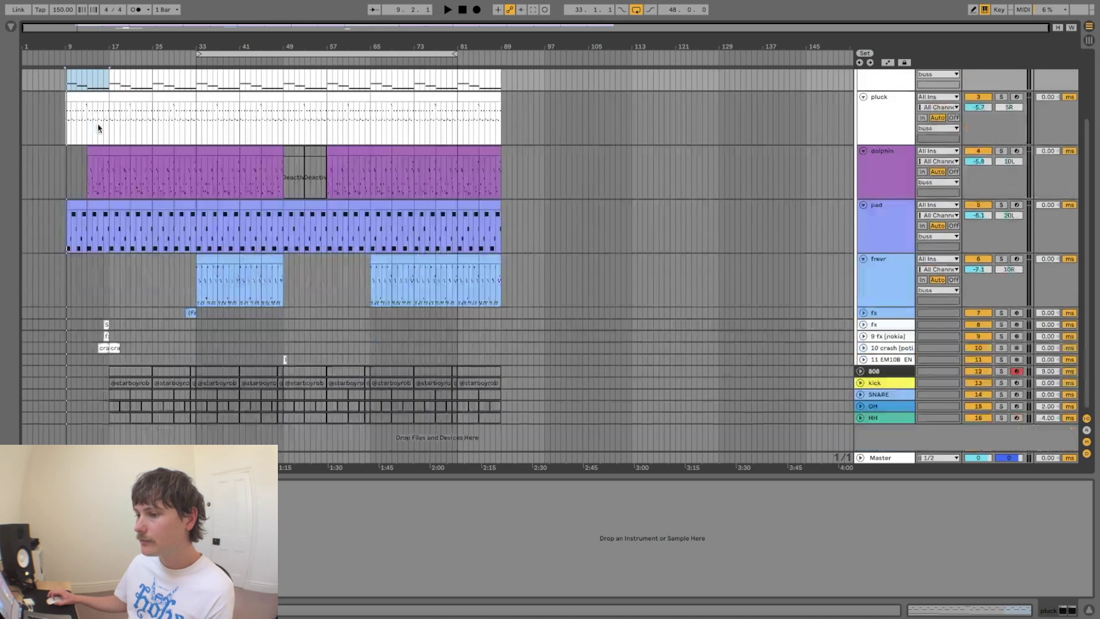
scroll(96, 127, "up", 3)
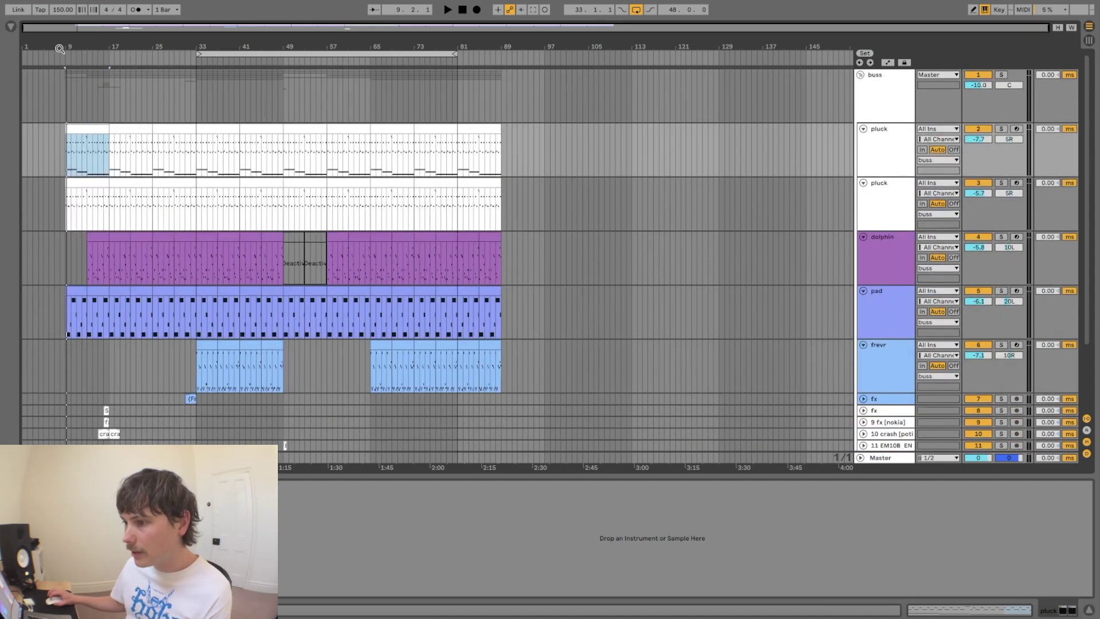
double_click(96, 127)
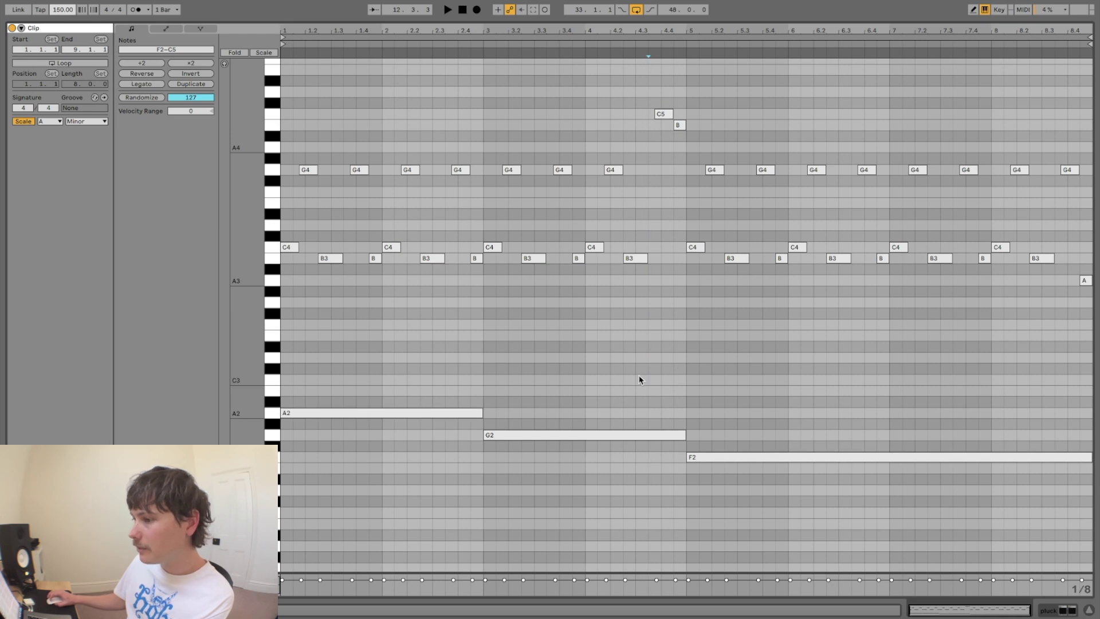
key("space")
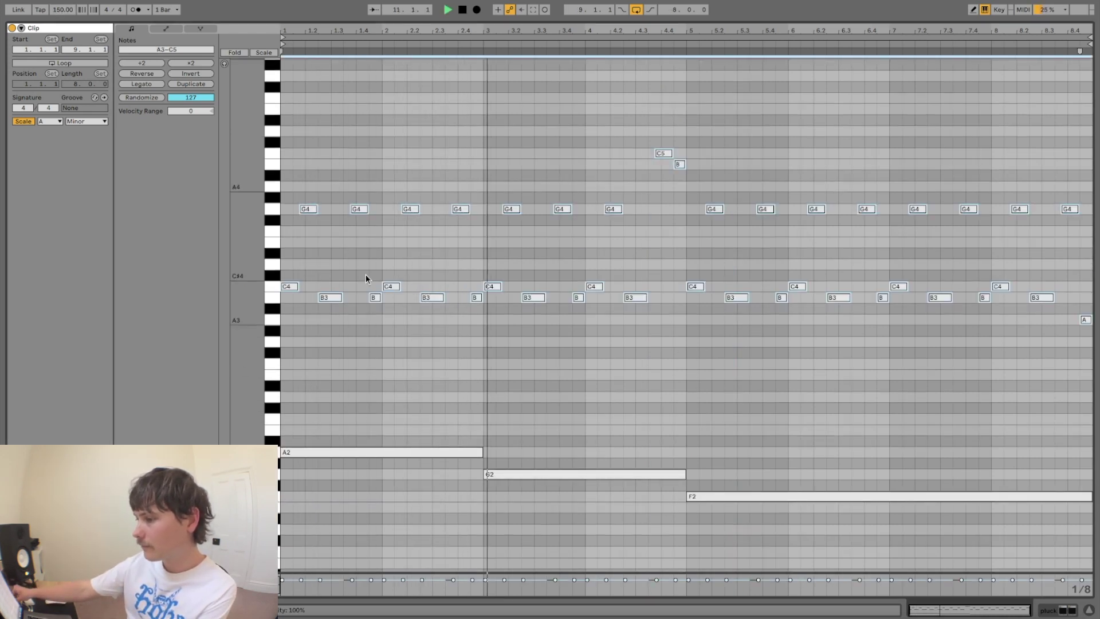
key("space")
Deselect the notes and set the note editor's grid to 1/4 triplets.
left_click(366, 273)
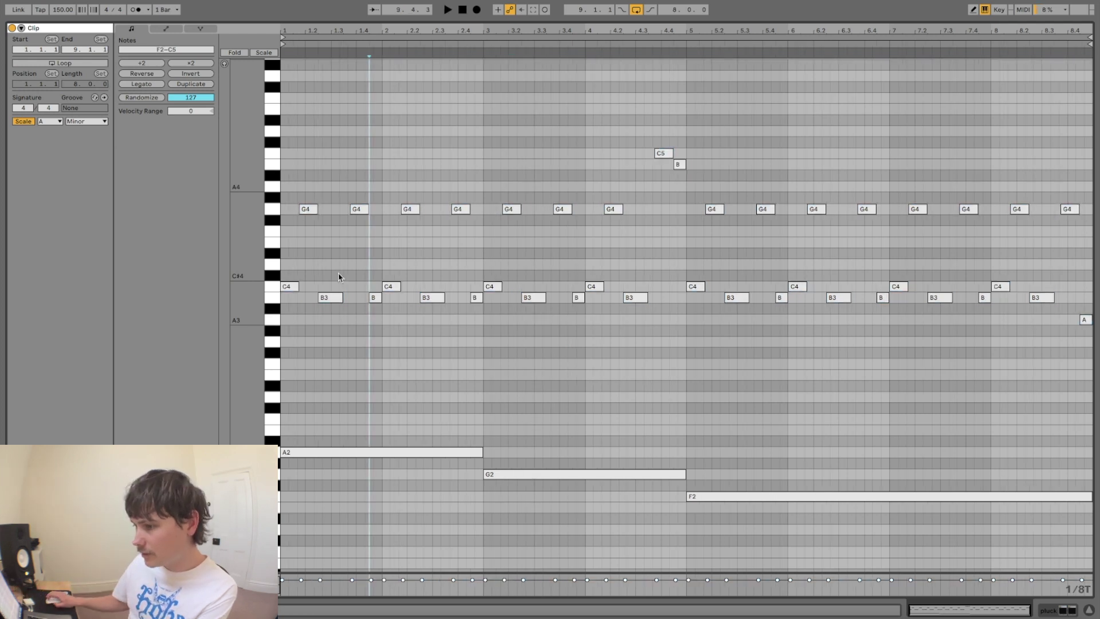
left_click(338, 271)
key("ctrl+2")
left_click(338, 271)
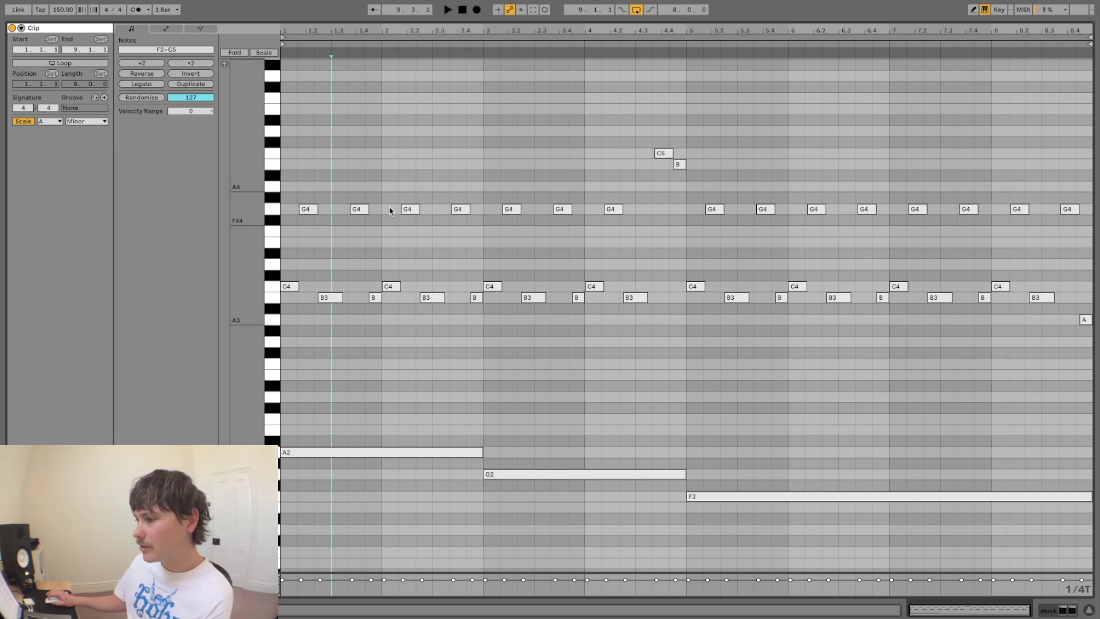
Try transposing the first four G4 notes down two octaves to G2, and undo the move.
left_click_drag(284, 227, 480, 211)
key("shift+Down")
key("shift+Down")
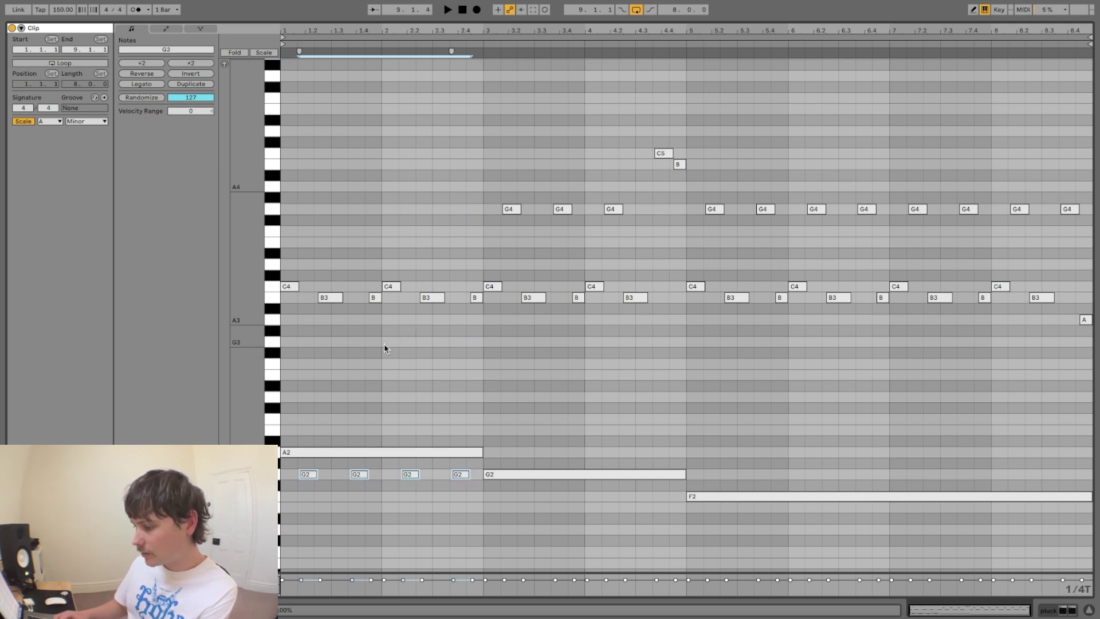
key("ctrl+z")
key("ctrl+z")
Try transposing the C4 and B3 notes of the first two bars down one octave, and undo it.
left_click_drag(282, 267, 473, 327)
key("shift+Down")
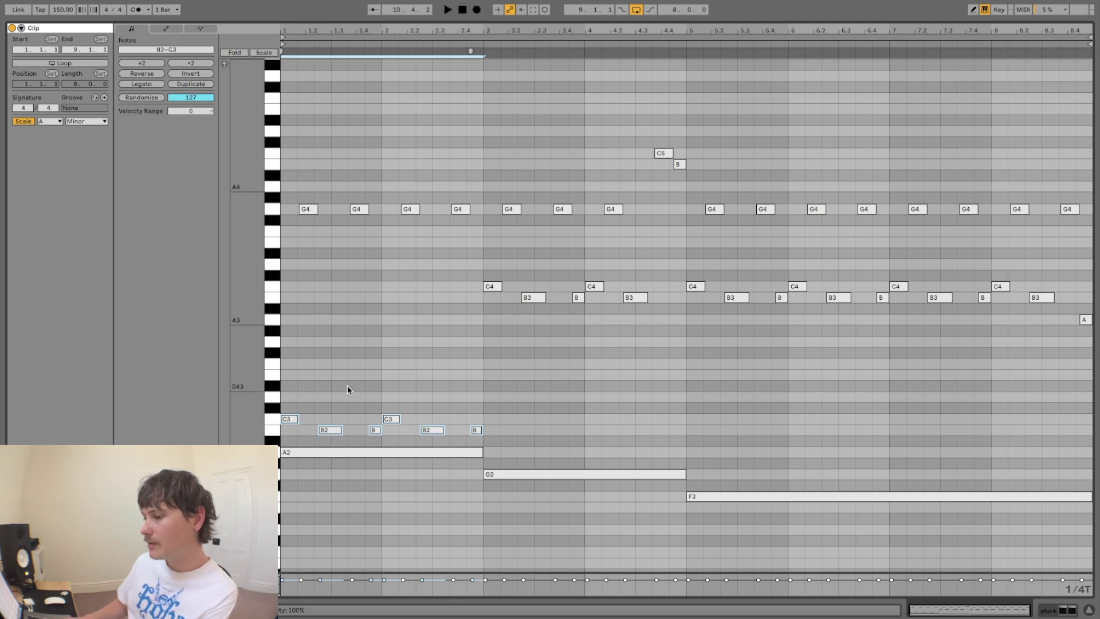
key("ctrl+z")
left_click(294, 365)
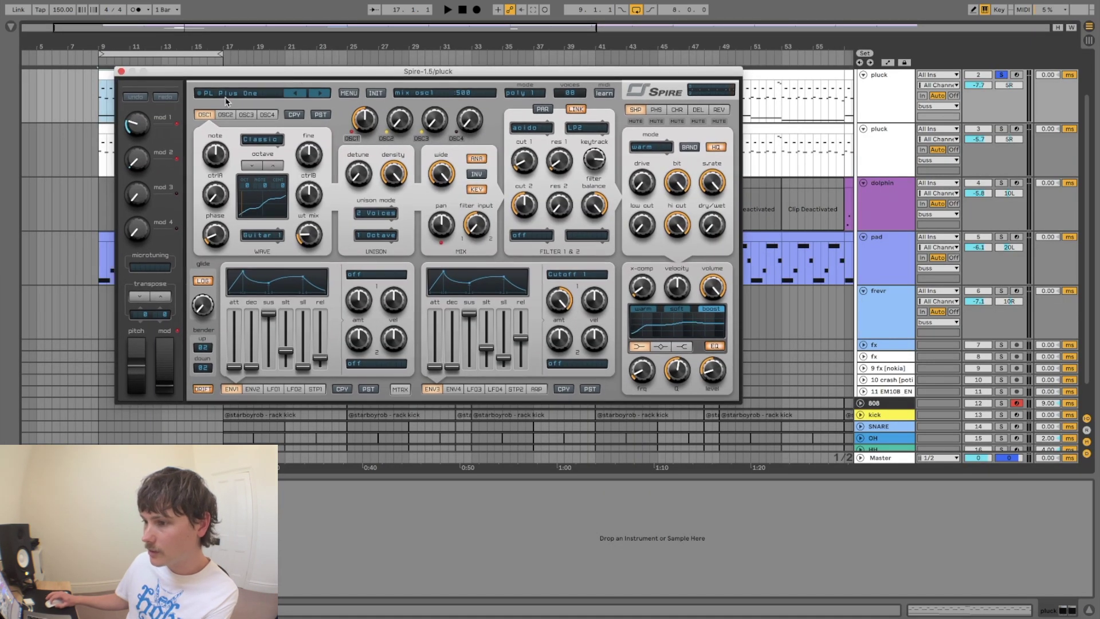
Close the Spire window, solo the second pluck track and play it from bar 9.
left_click(119, 71)
left_click(142, 127)
key("plus")
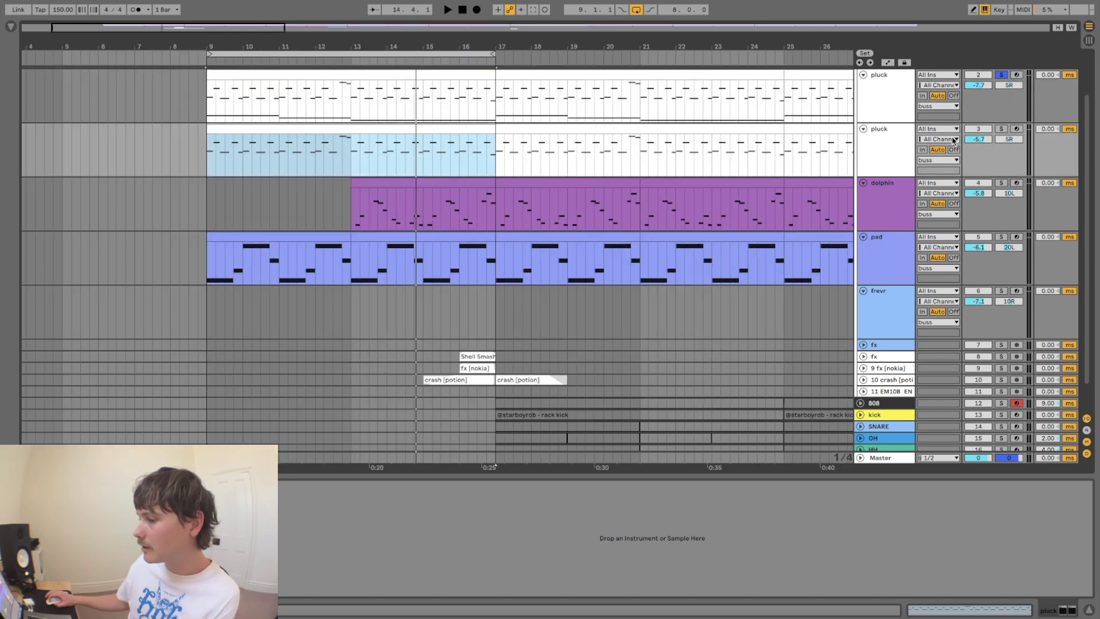
left_click(1002, 129)
key("space")
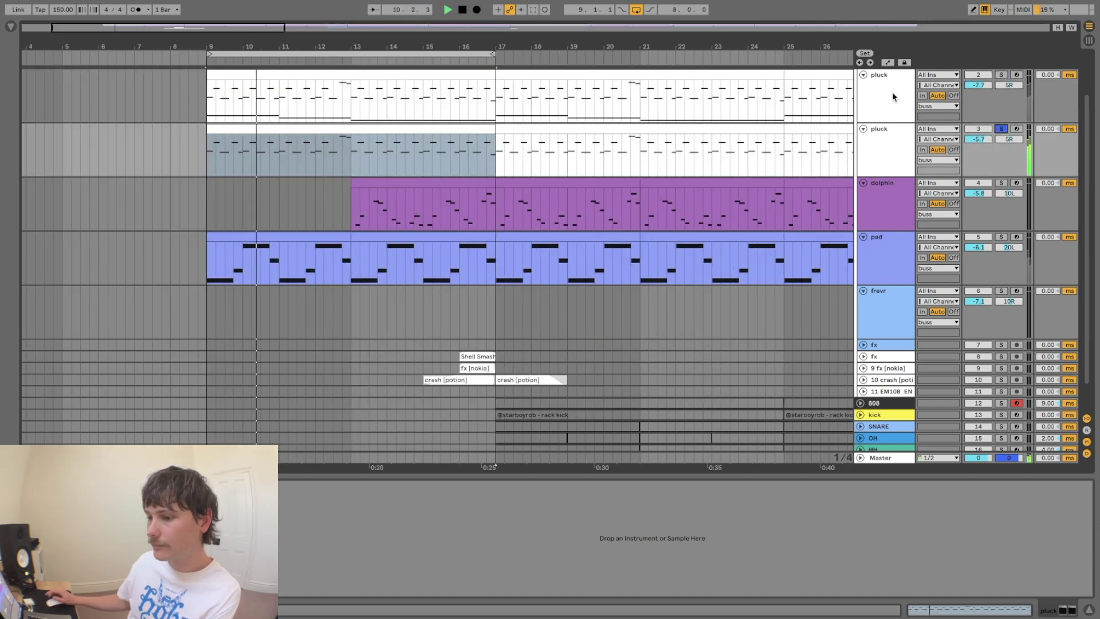
Examine the low A2, G2 and F2 notes in the second pluck clip, stop playback and return to the arrangement.
double_click(374, 126)
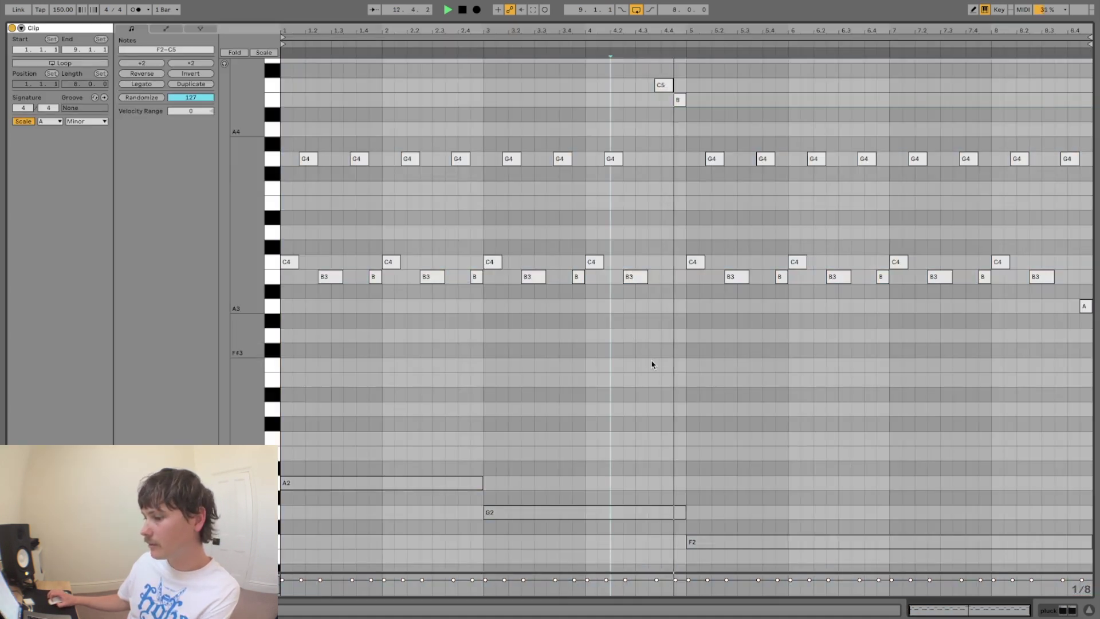
key("space")
left_click_drag(407, 452, 786, 569)
key("shift+Tab")
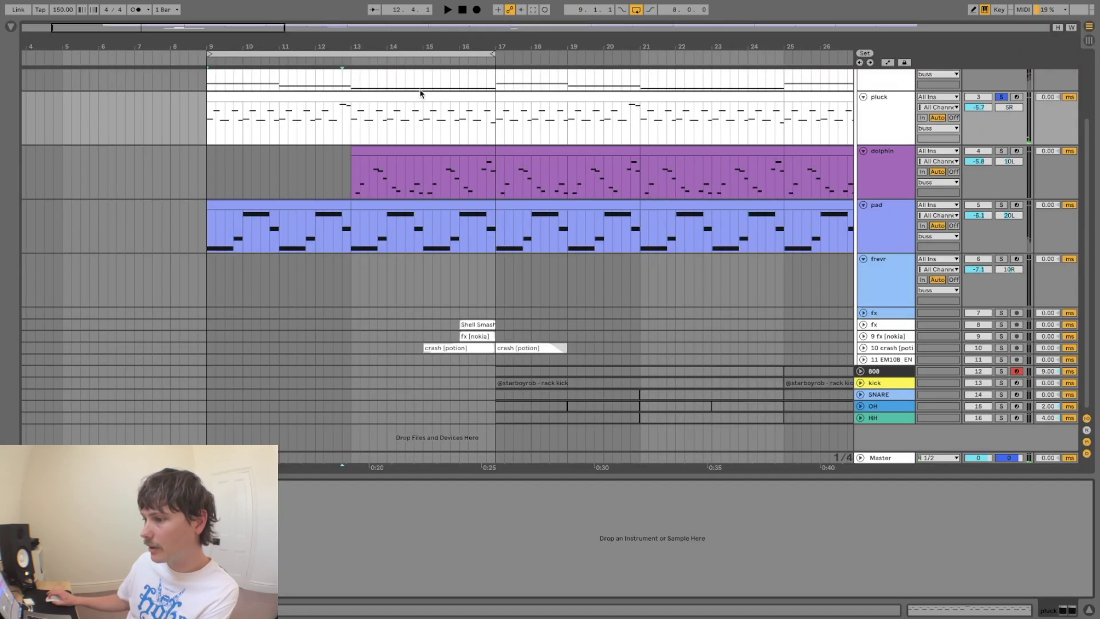
Solo the pad track together with both pluck tracks and select the first pad clip.
scroll(423, 92, "up", 3)
left_click(443, 185)
left_click(351, 309)
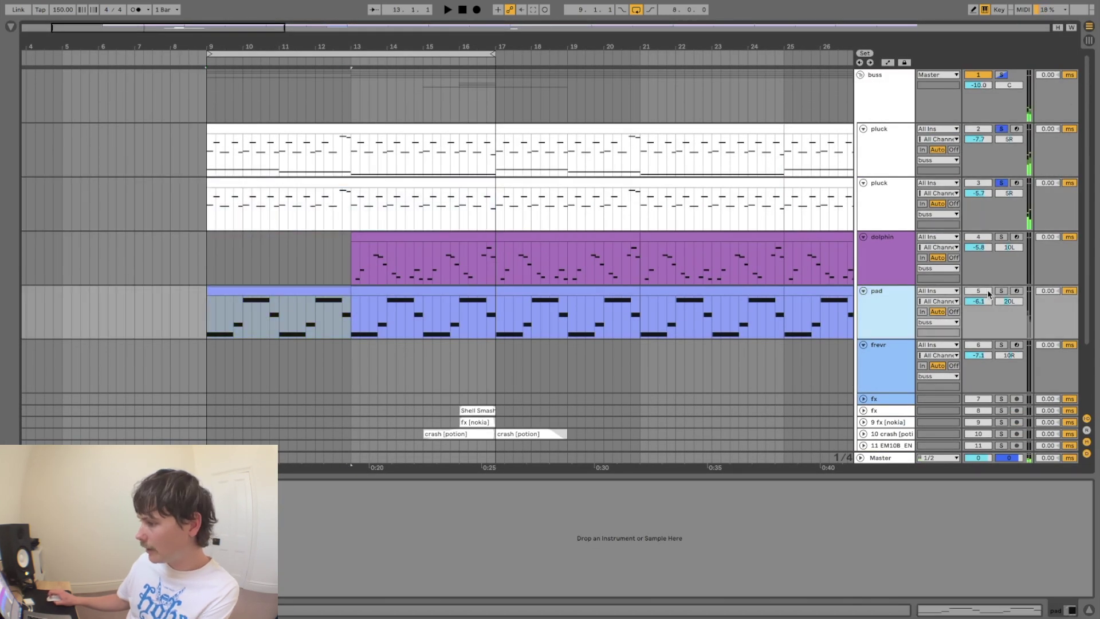
left_click(1002, 290)
left_click(239, 338, "shift")
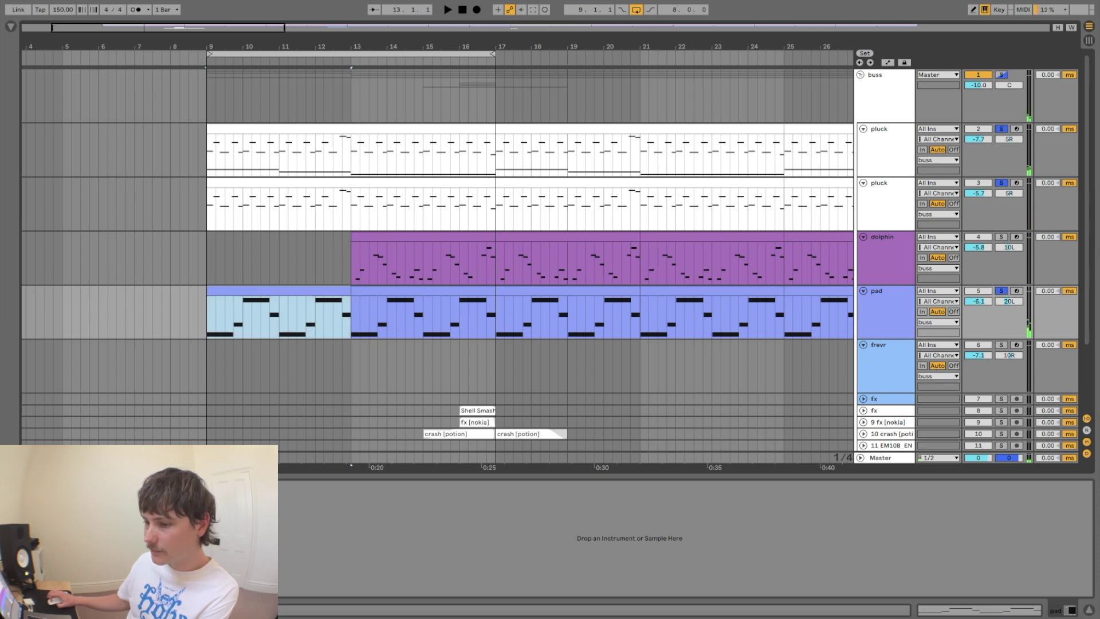
Show the pad track's ANA 2 synth to check its sound, and hide it again.
key("super+alt+p")
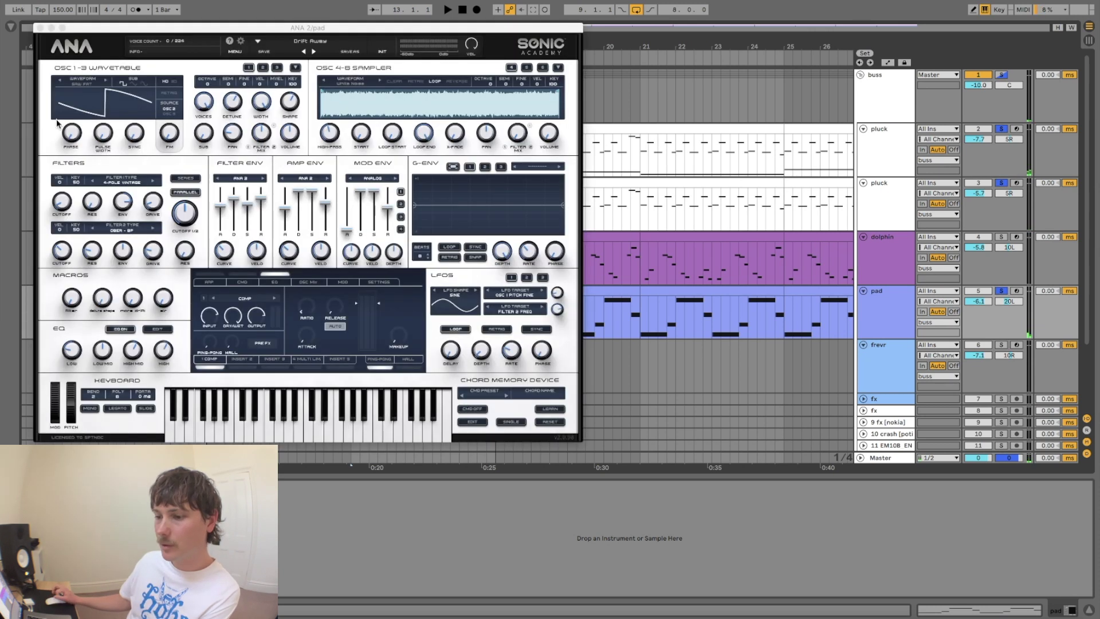
left_click_drag(237, 30, 391, 71)
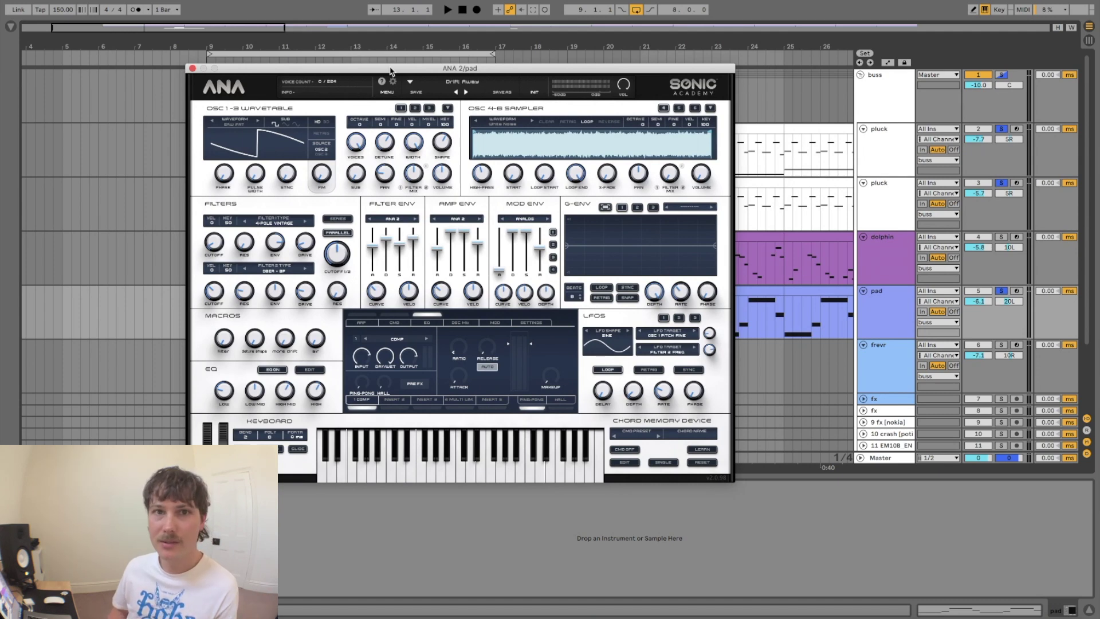
key("super+alt+p")
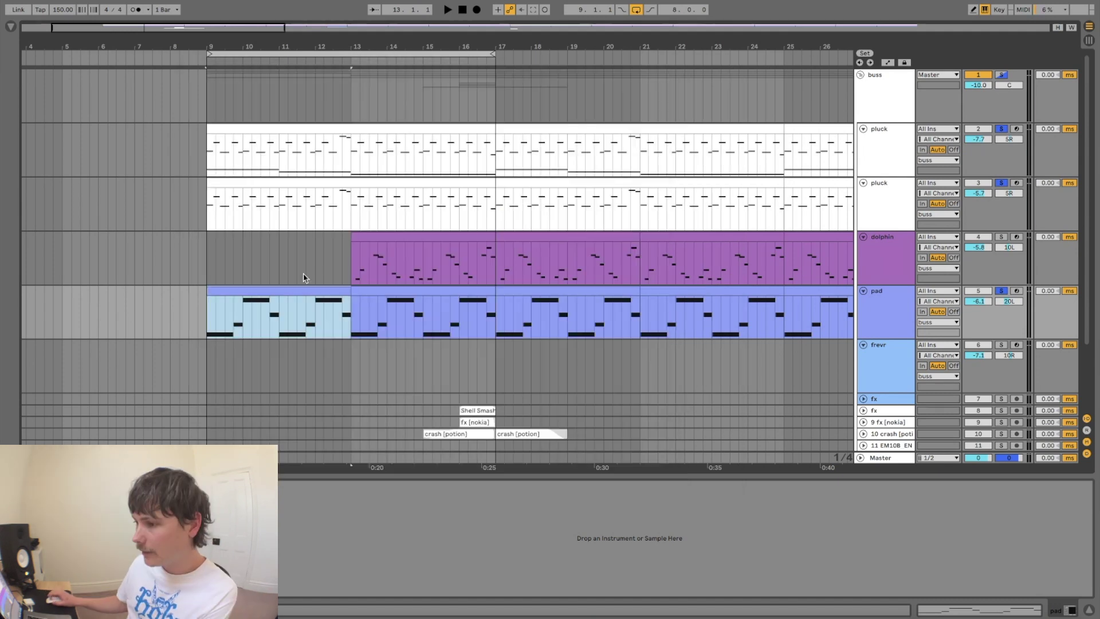
Play the soloed tracks while viewing the pluck and pad notes together with the pad clip in focus, and return to the arrangement.
key("space")
left_click(346, 164, "shift")
double_click(347, 164)
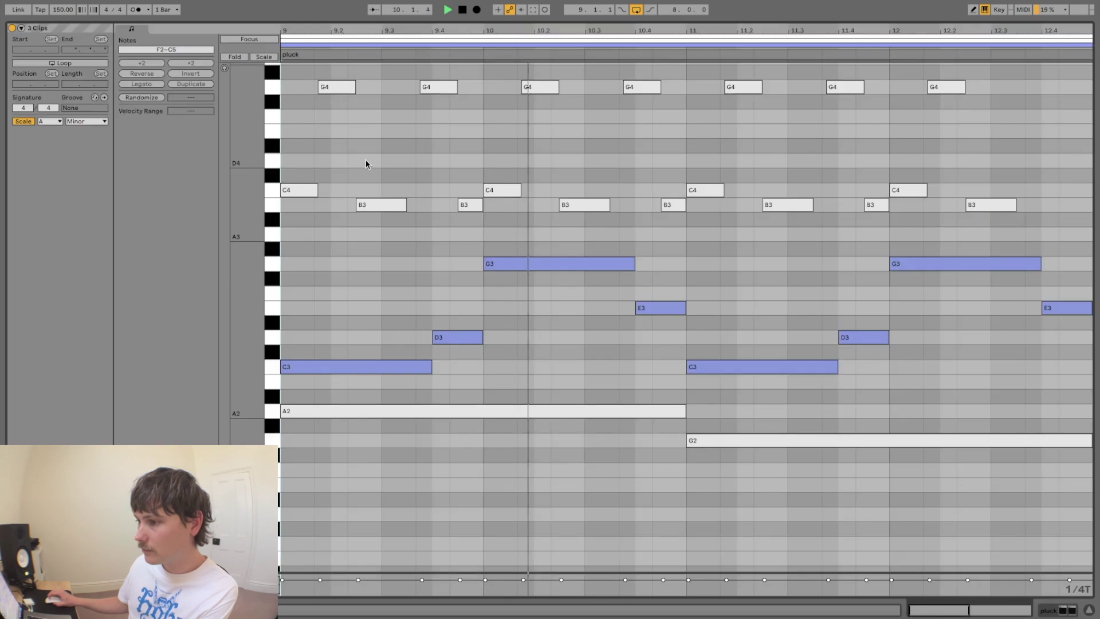
left_click(618, 44)
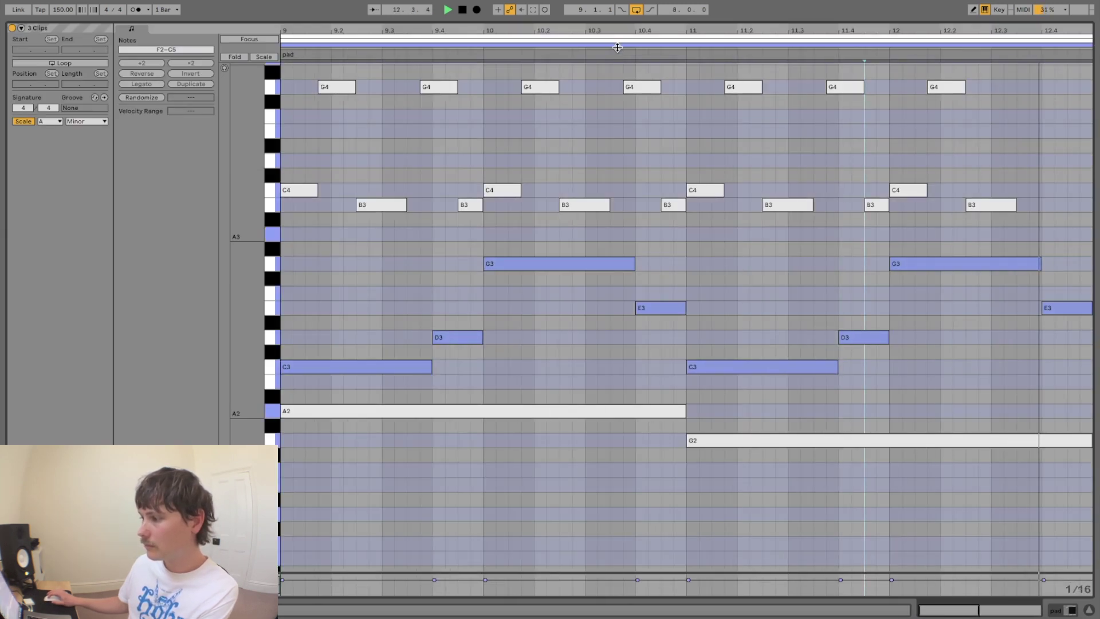
key("space")
key("shift+Tab")
Loop the first dolphin clip over four bars from bar 13, add the dolphin track to the solos and play.
left_click(477, 281)
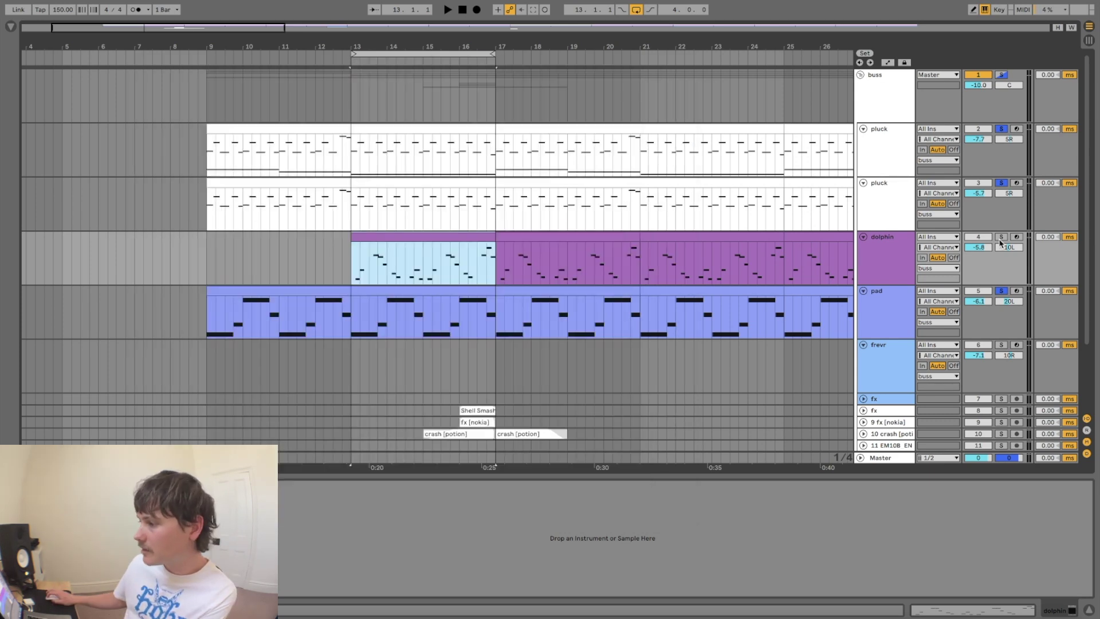
left_click(1002, 238)
key("space")
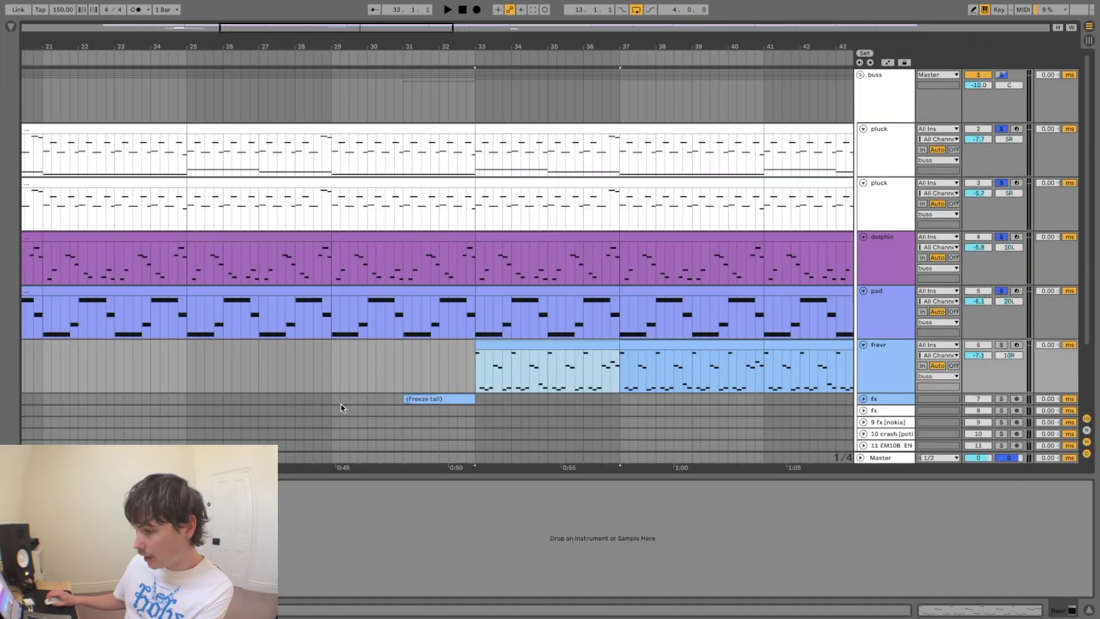
Open the frevr track's Spire synth to check its preset, and close its window.
left_click(46, 488)
left_click_drag(399, 217, 355, 116)
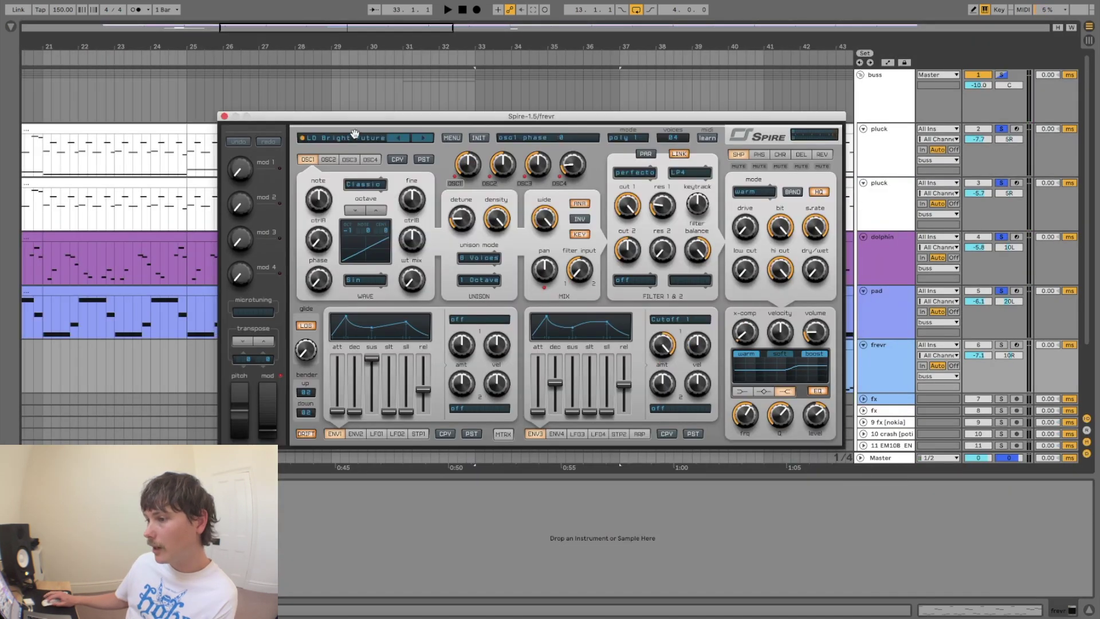
left_click(354, 135)
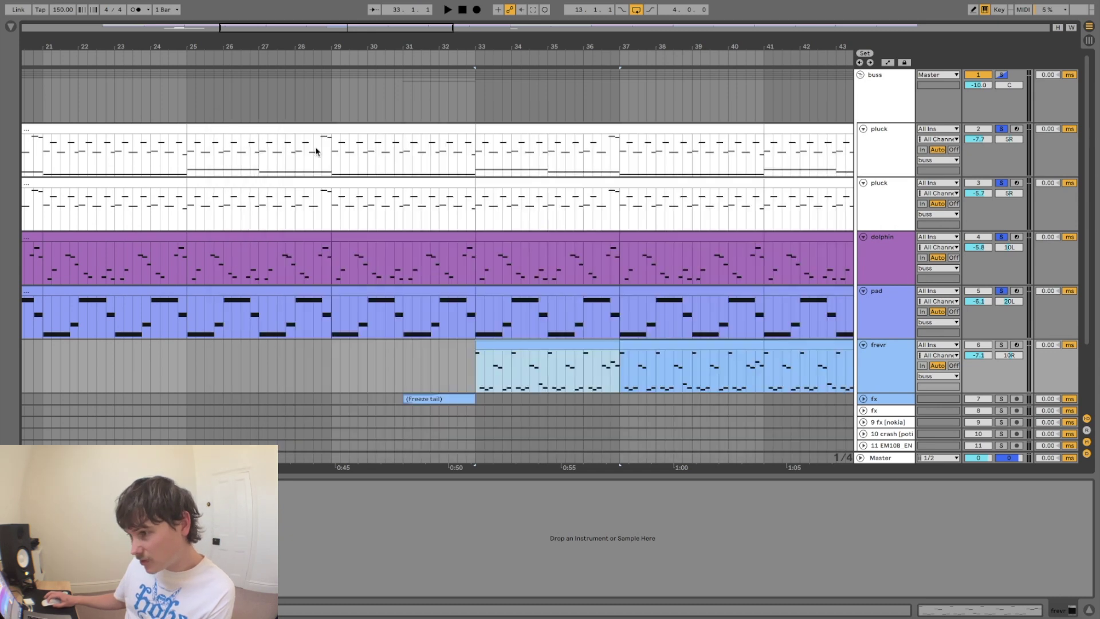
left_click(224, 115)
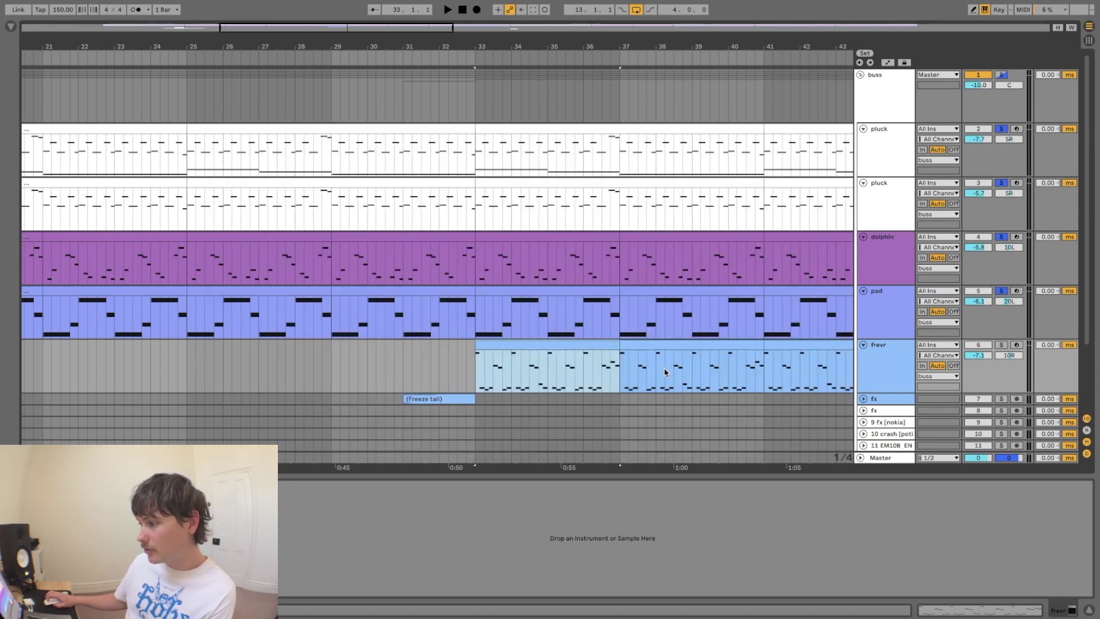
Add the frevr track to the solos, play from bar 33, and switch to soloing frevr alone.
key("s")
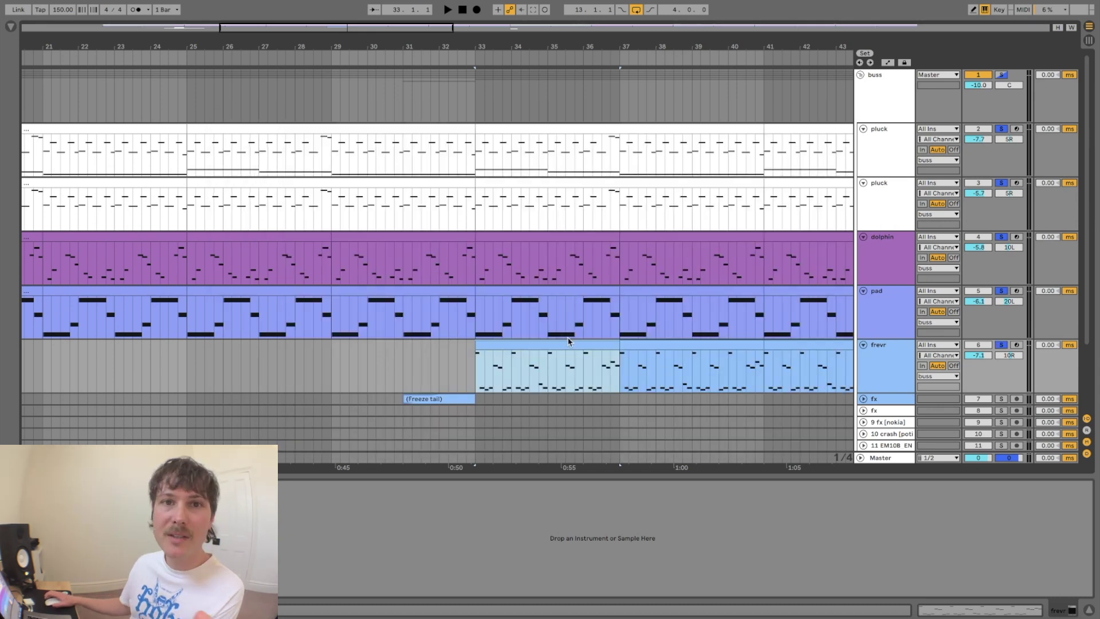
key("space")
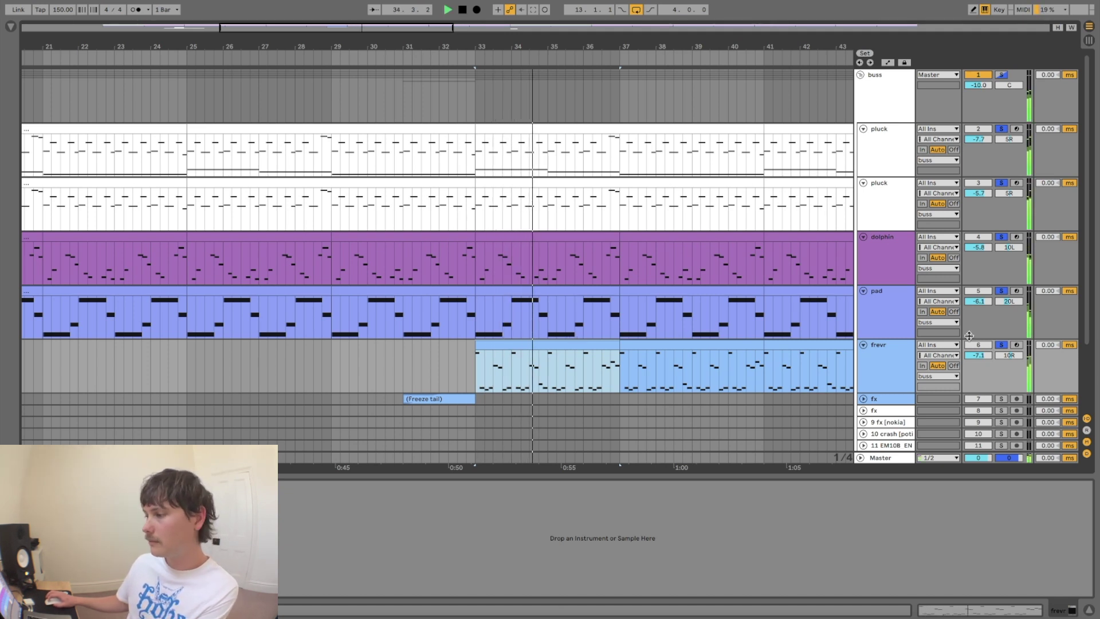
left_click(1004, 345)
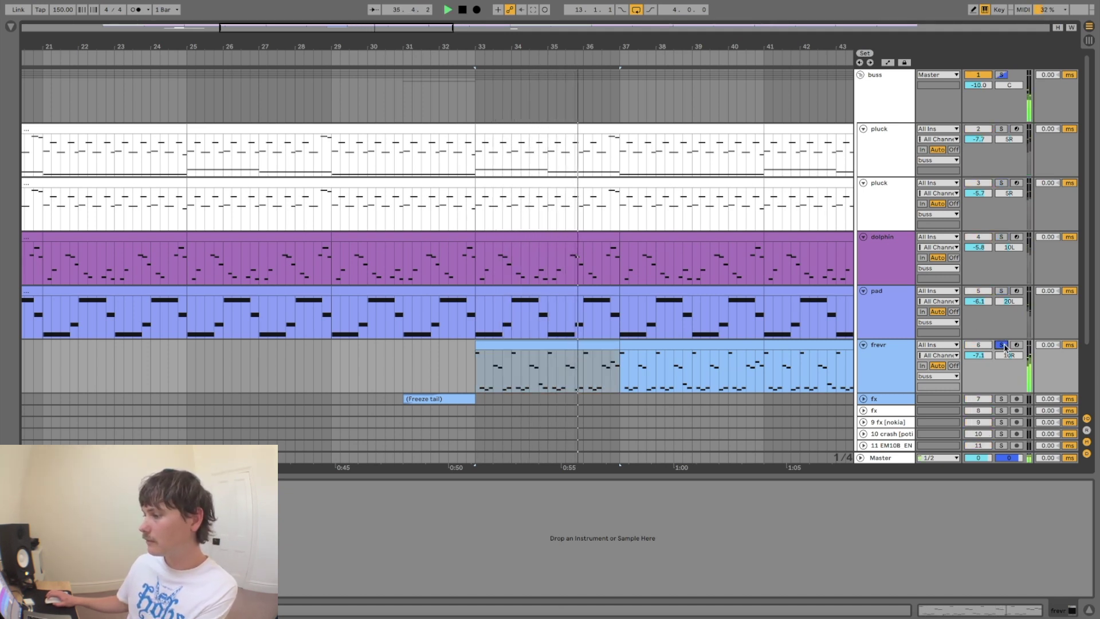
Examine the notes of the first two frevr clips together, return to the arrangement and unsolo the frevr track.
left_click(611, 346)
left_click(674, 347, "shift")
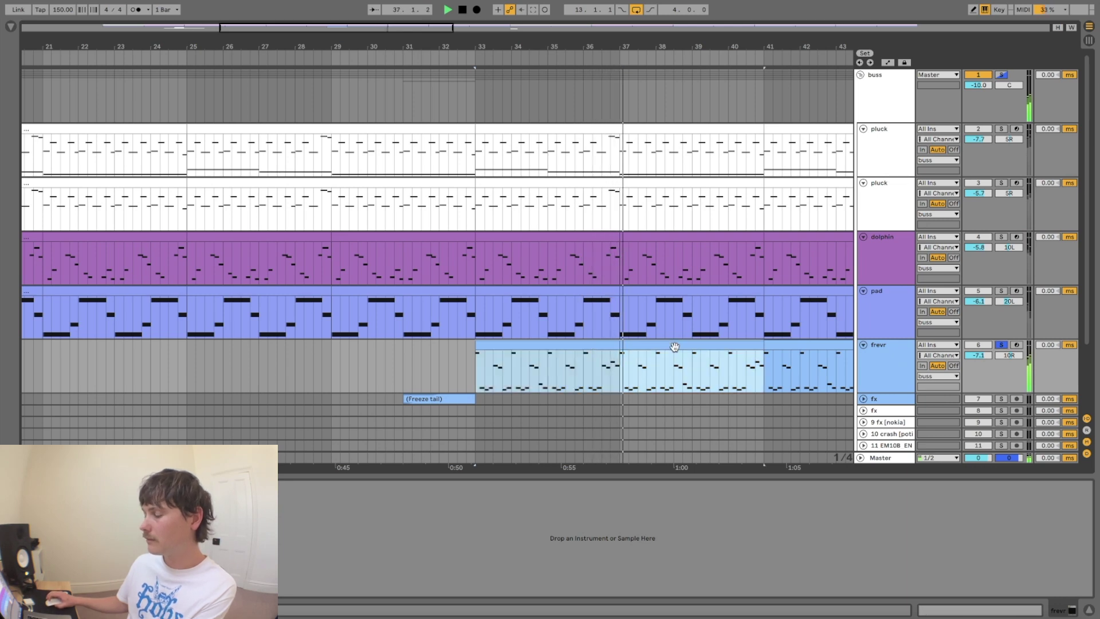
double_click(675, 348)
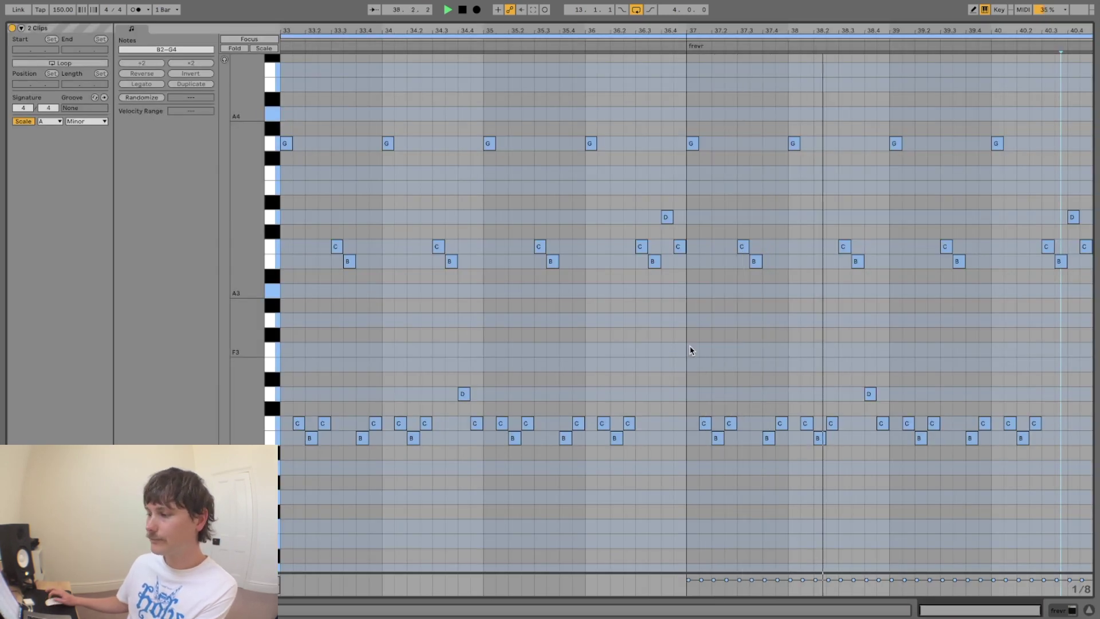
key("shift+Tab")
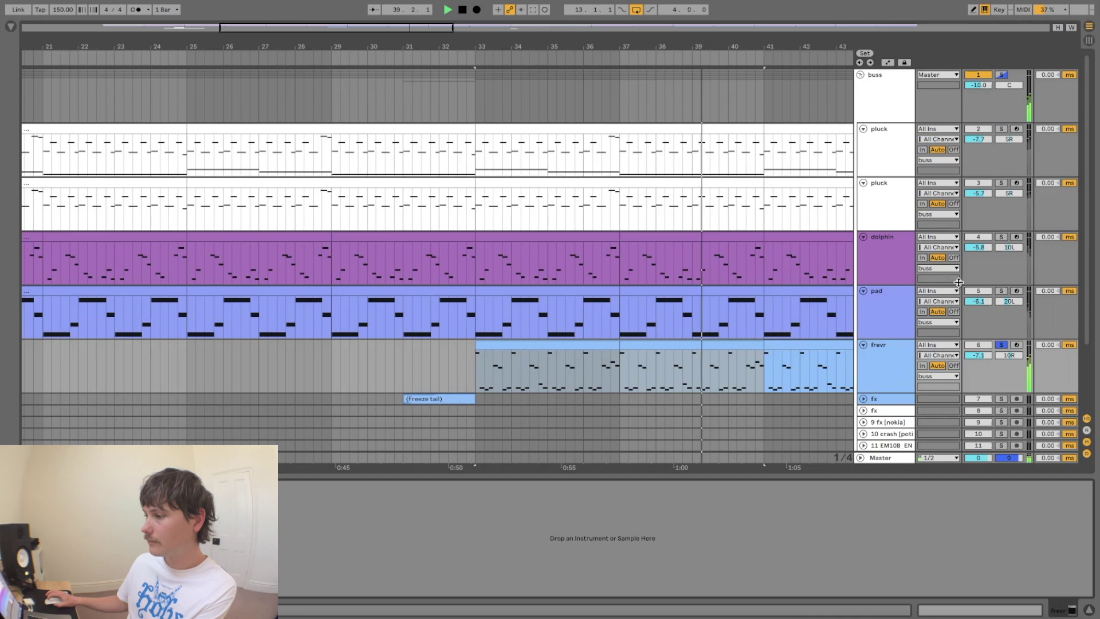
left_click(1001, 345)
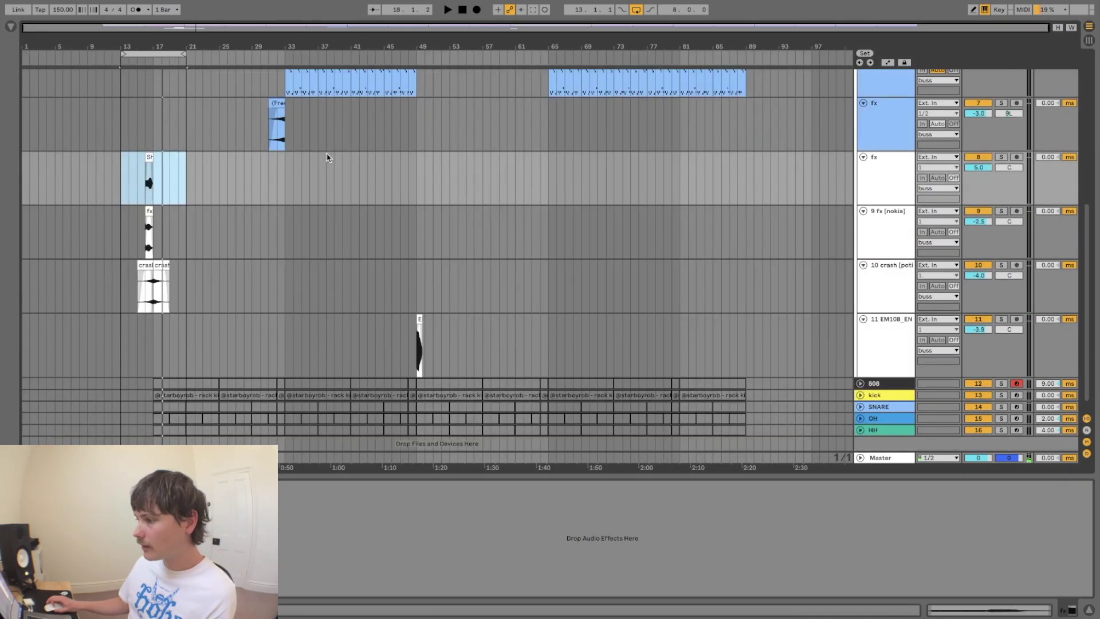
scroll(327, 156, "up", 5)
scroll(327, 158, "down", 5)
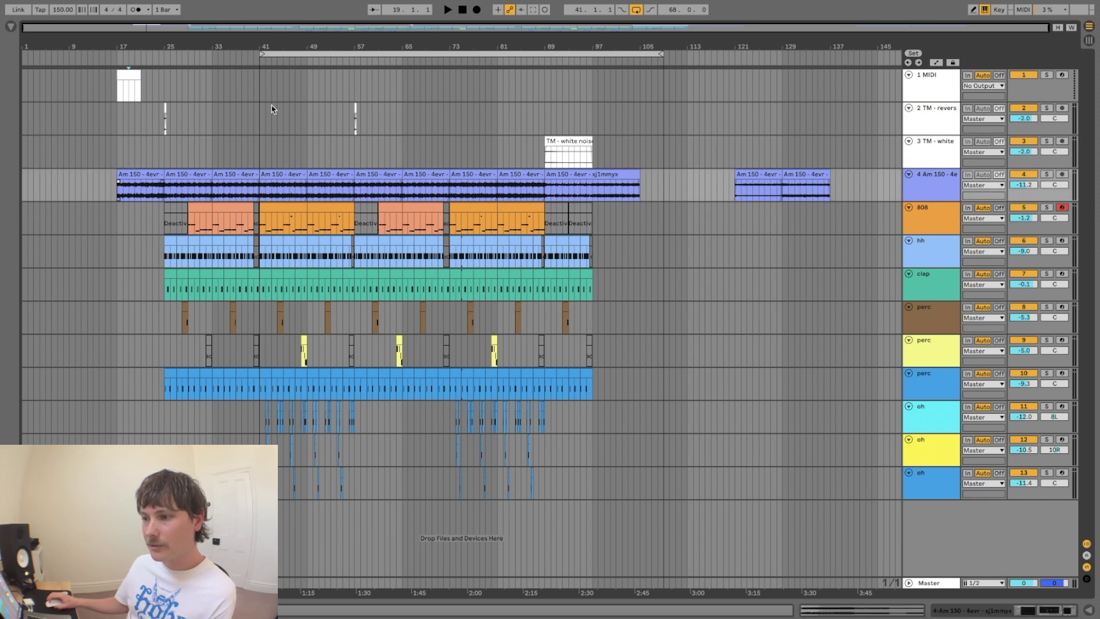
Delete the MIDI track above the reverse crash track.
left_click(923, 86)
key("Delete")
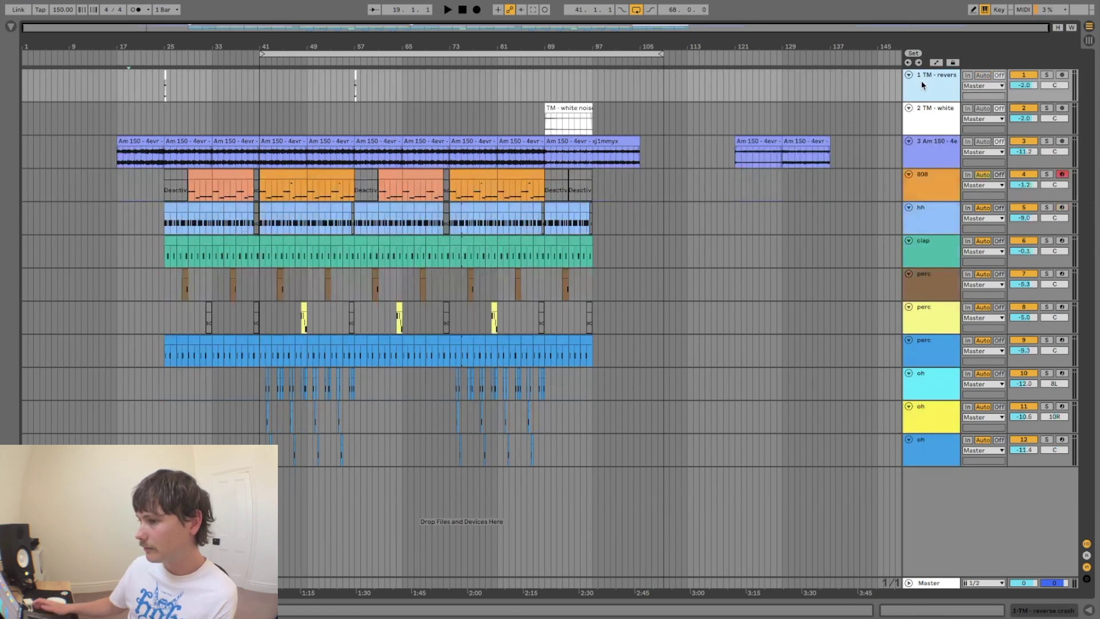
Solo the Am 150 - 4evr melody track and play it from its first clip at bar 17.
left_click(143, 152)
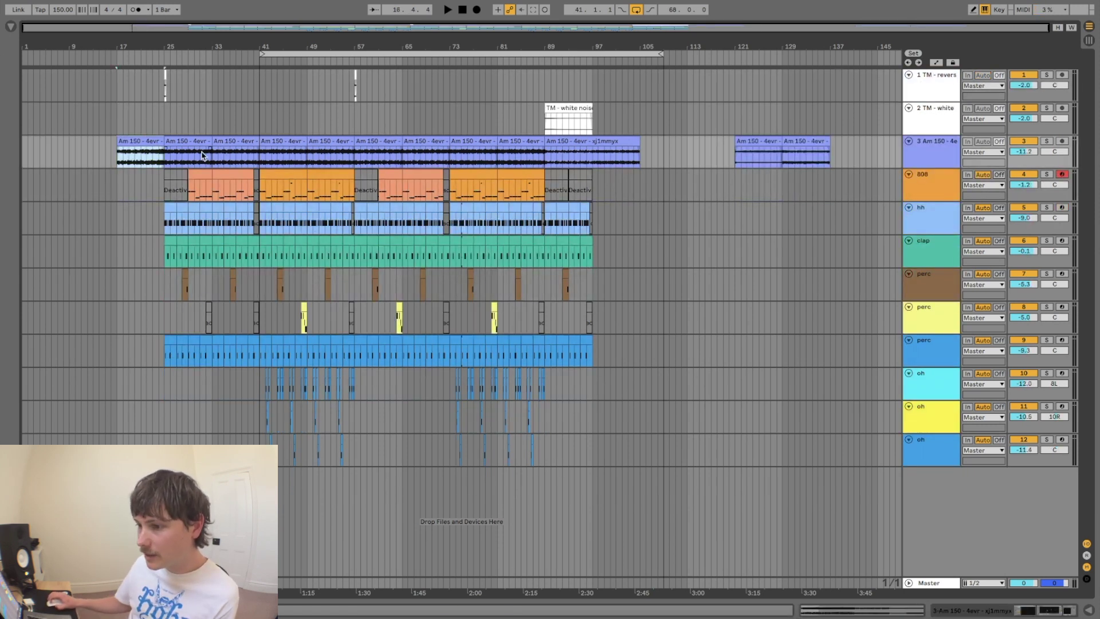
left_click(1047, 141)
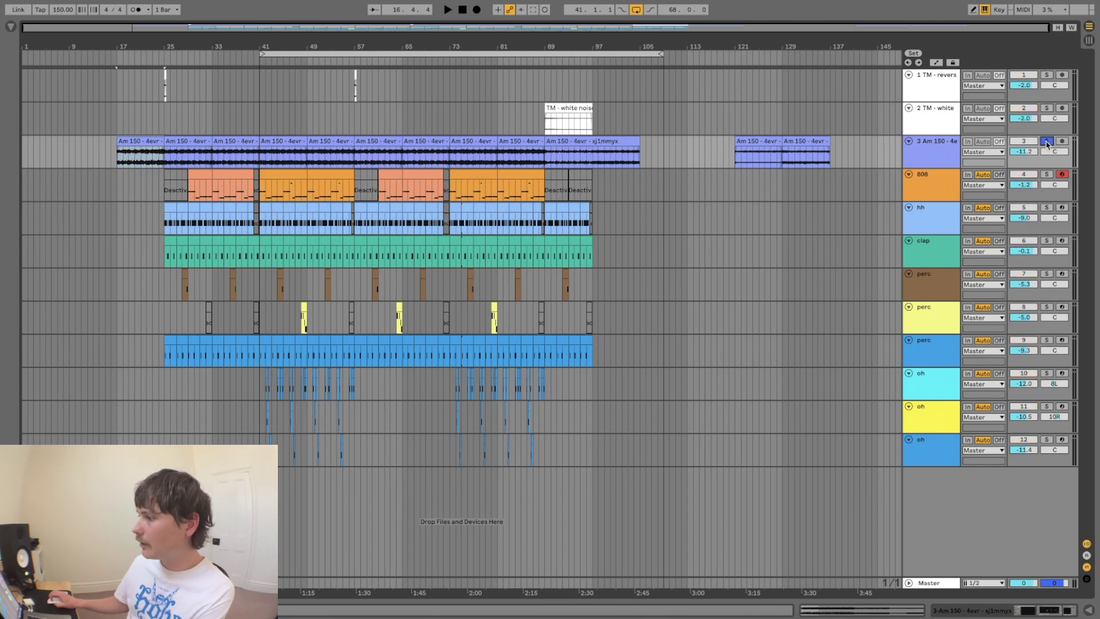
key("space")
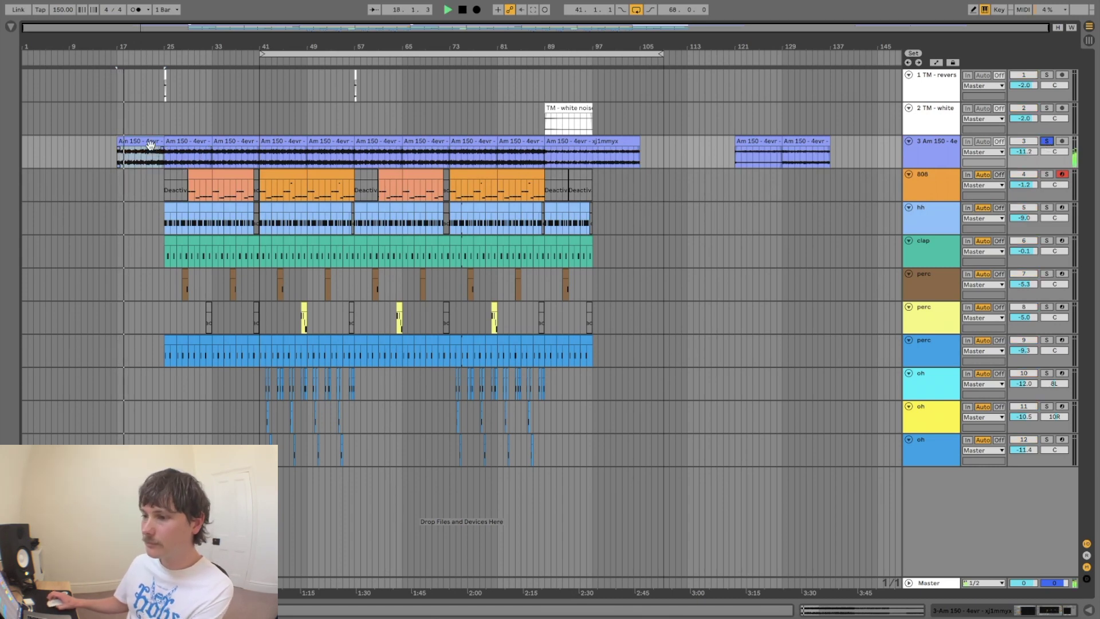
Stop playback, open the melody loop's clip view and look through its warp mode options without choosing one.
double_click(176, 154)
key("space")
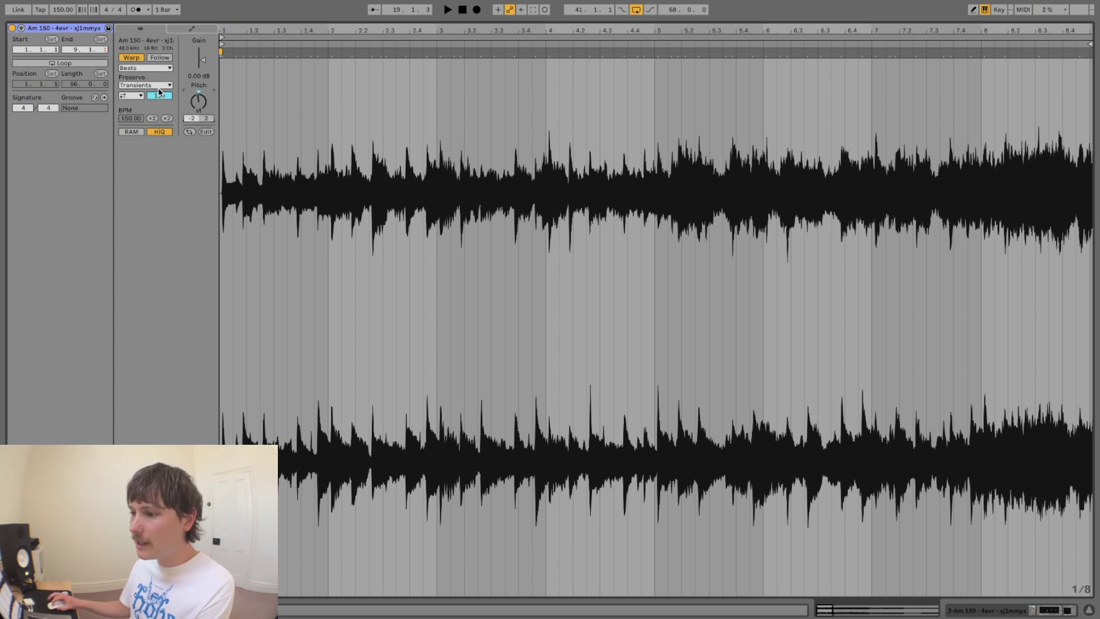
left_click(145, 69)
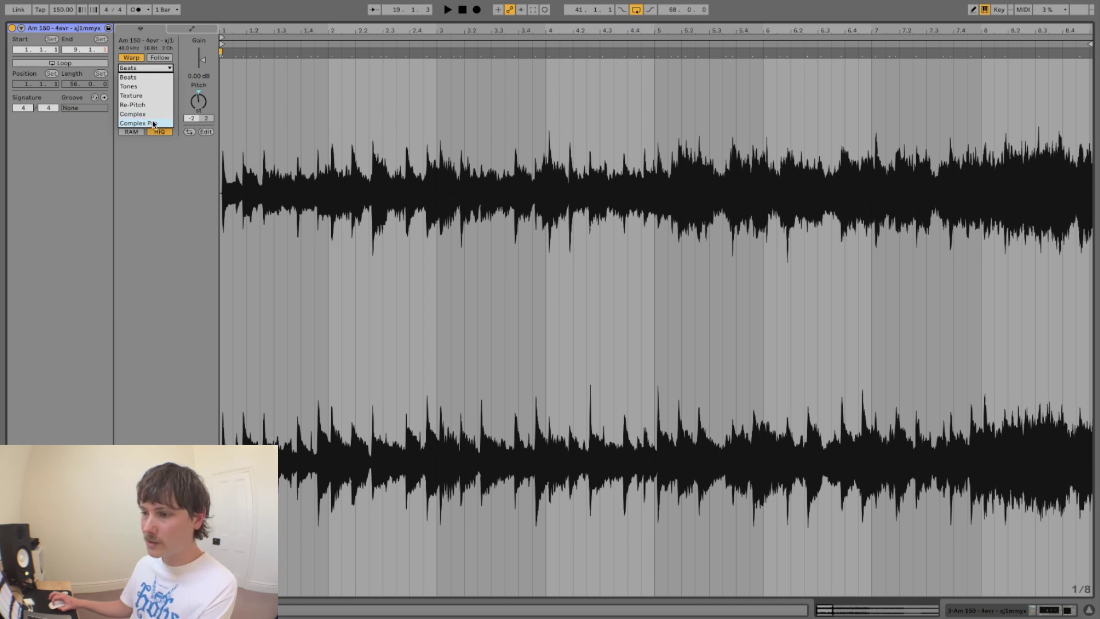
left_click(159, 181)
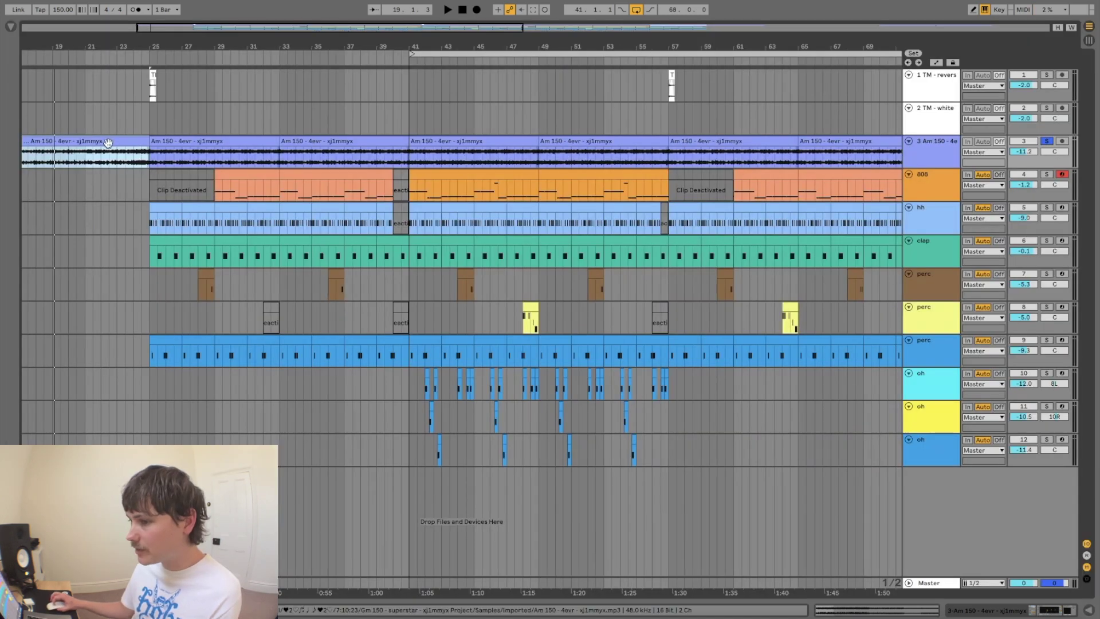
Return to the start of the drum section and select the first hh clip at bar 25.
scroll(204, 210, "left", 3)
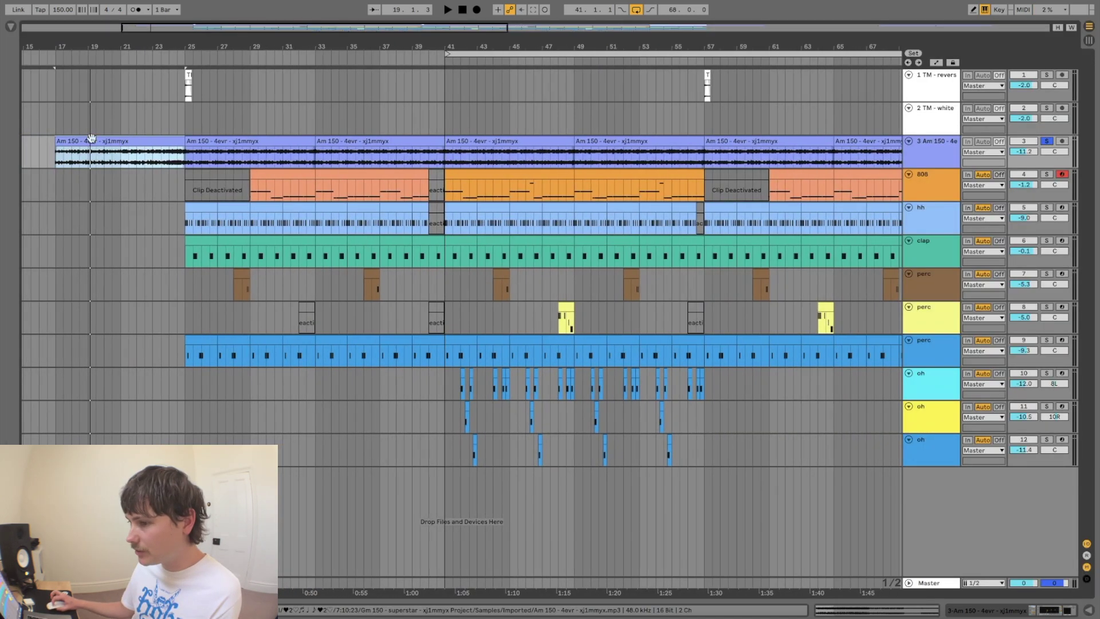
left_click(205, 210)
scroll(528, 270, "right", 2)
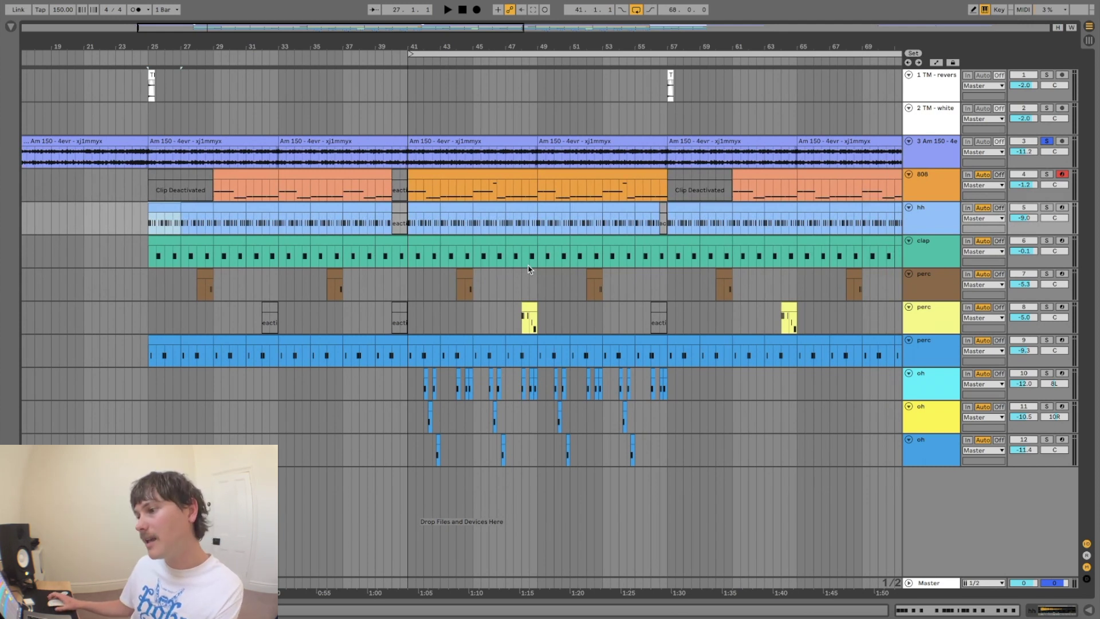
scroll(529, 270, "left", 2)
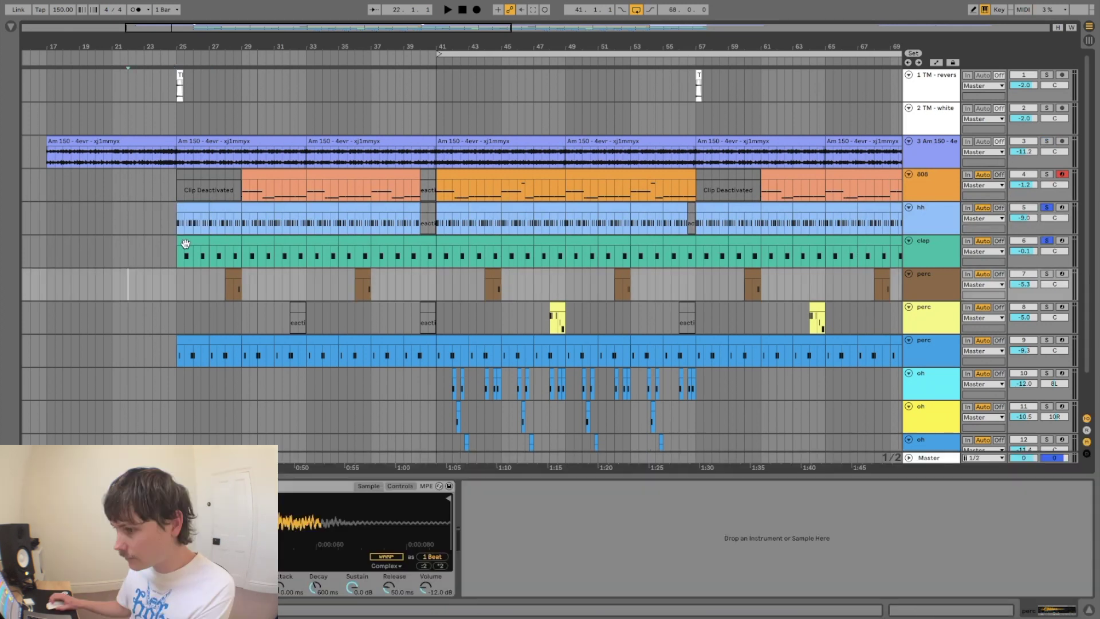
Select the first hh and clap clips together, show their notes in one piano roll and play them.
left_click(187, 241)
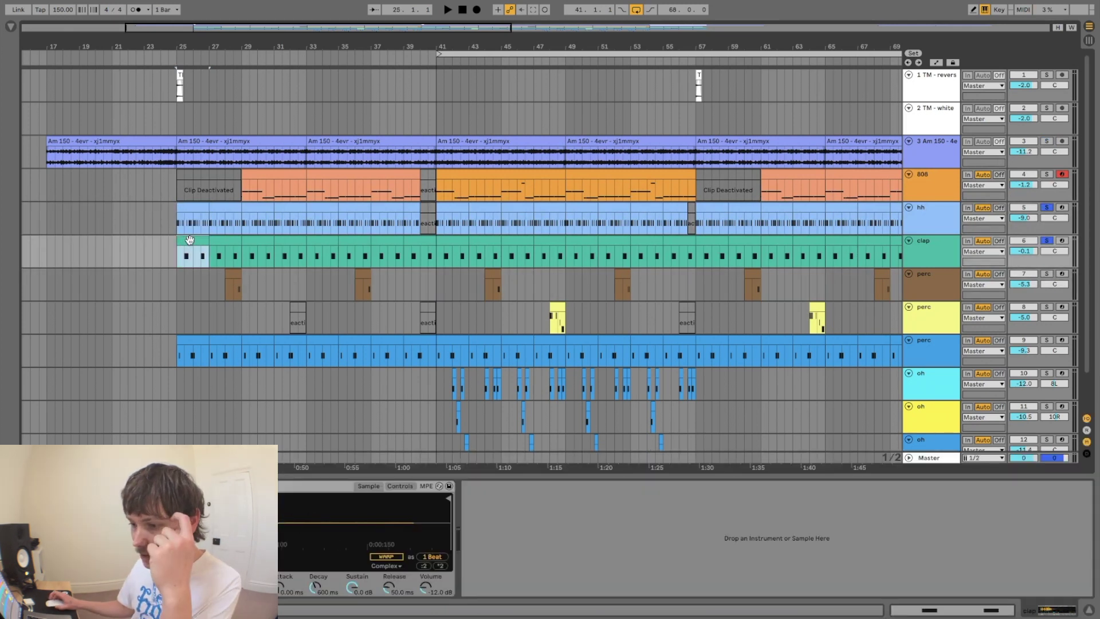
left_click(195, 233)
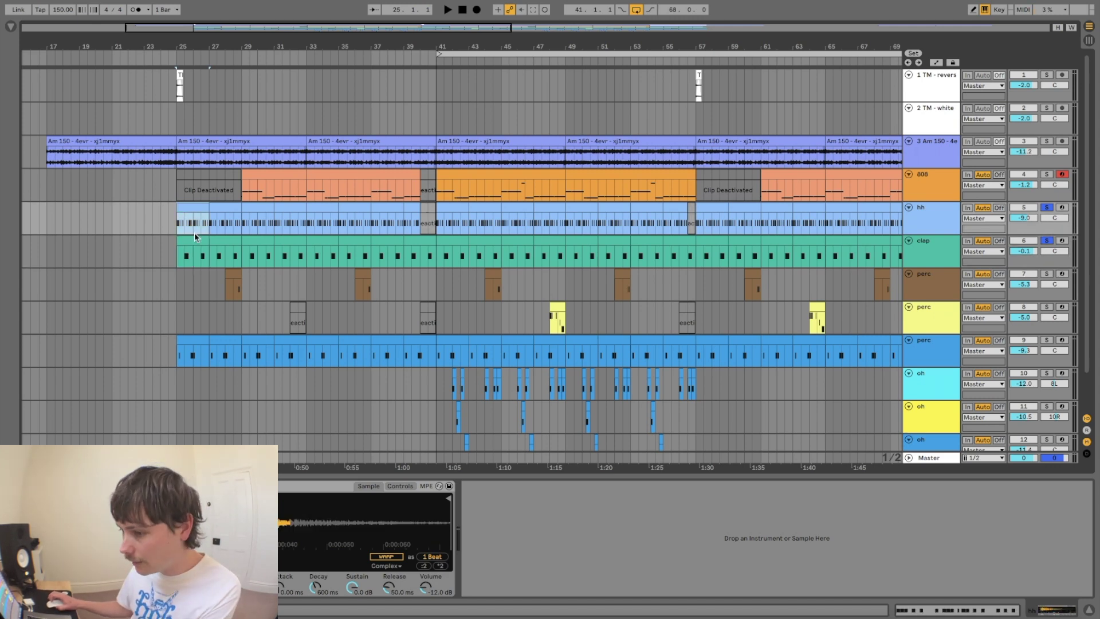
left_click(193, 242, "shift")
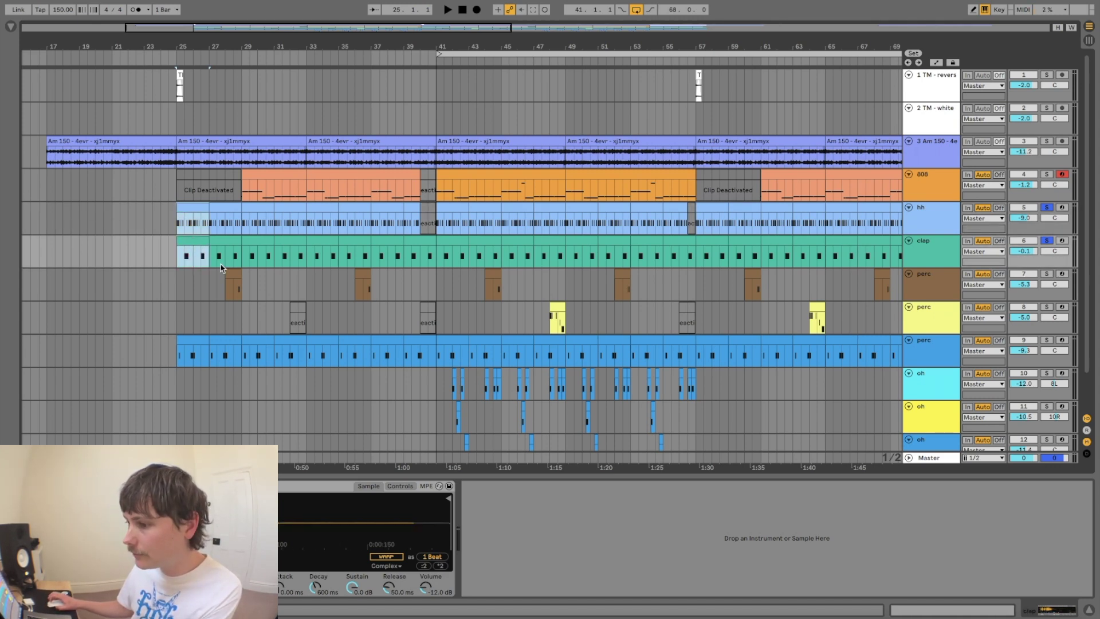
key("shift+Tab")
key("space")
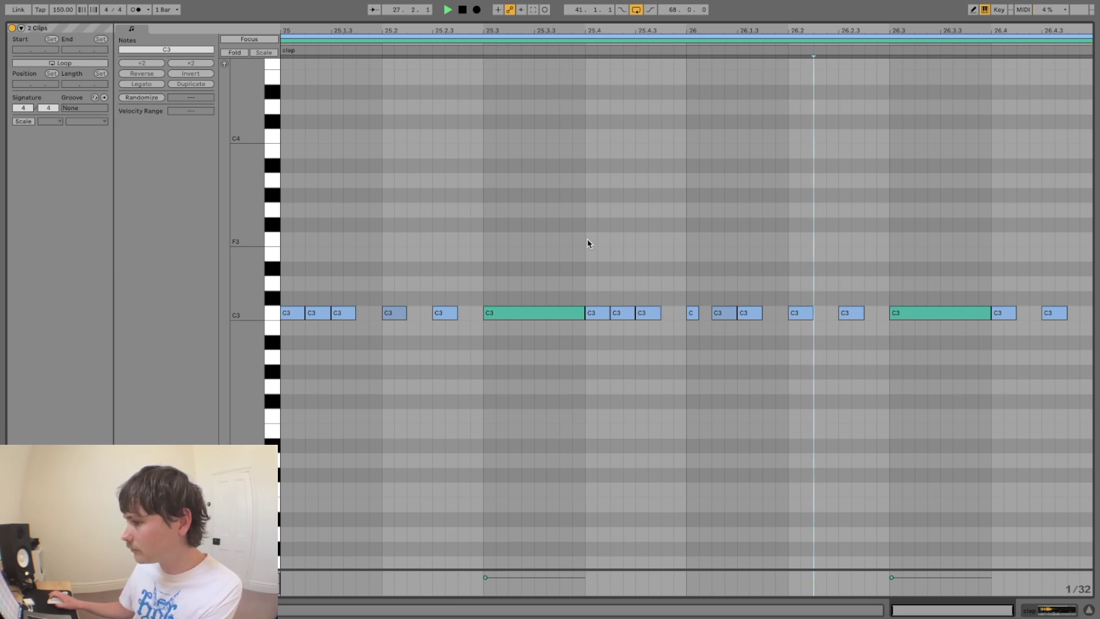
Stop playback, open the first hh clip on its own and enlarge its velocity lane to inspect the note velocities.
key("shift+Tab")
key("space")
left_click(196, 216)
key("shift+Tab")
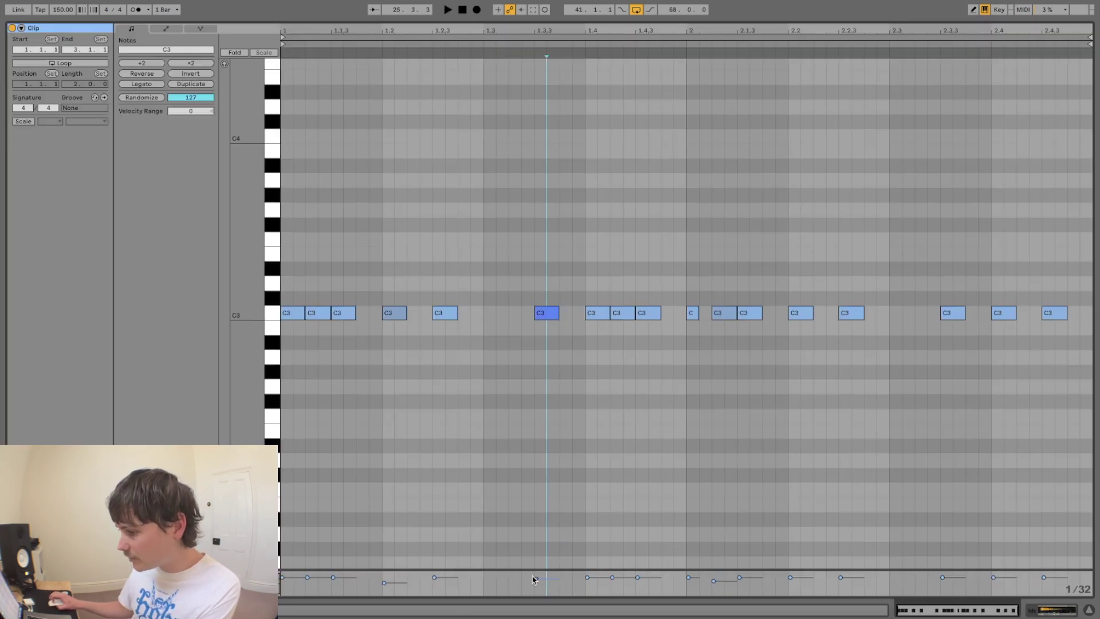
left_click_drag(531, 571, 504, 452)
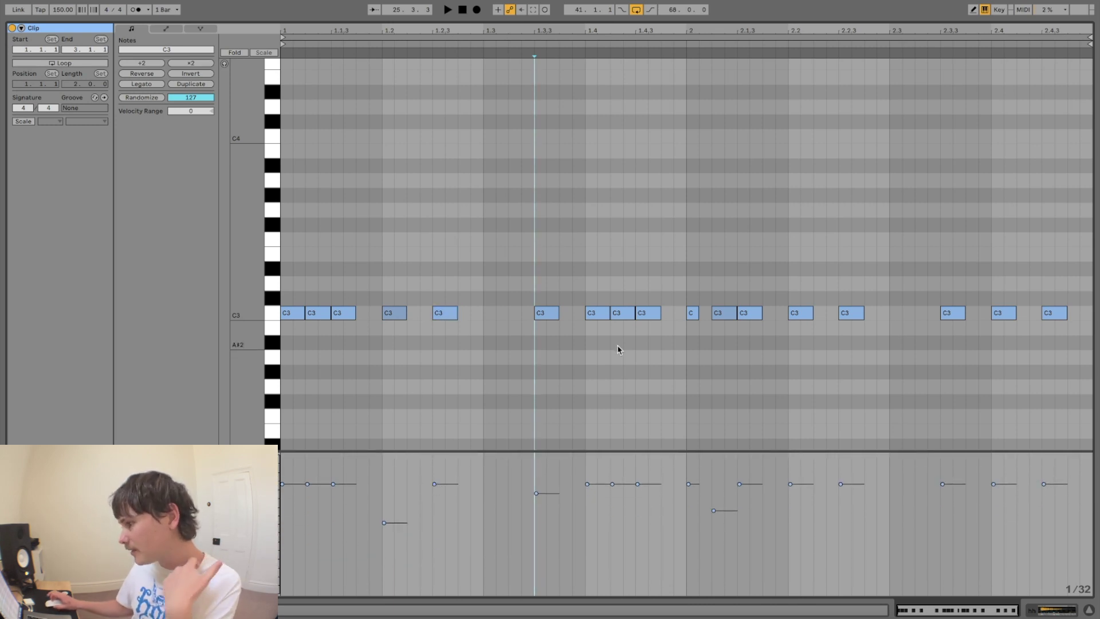
Loop the first blue perc clip over four bars from bar 25 and select the first brown perc clip.
key("shift+Tab")
left_click(201, 294)
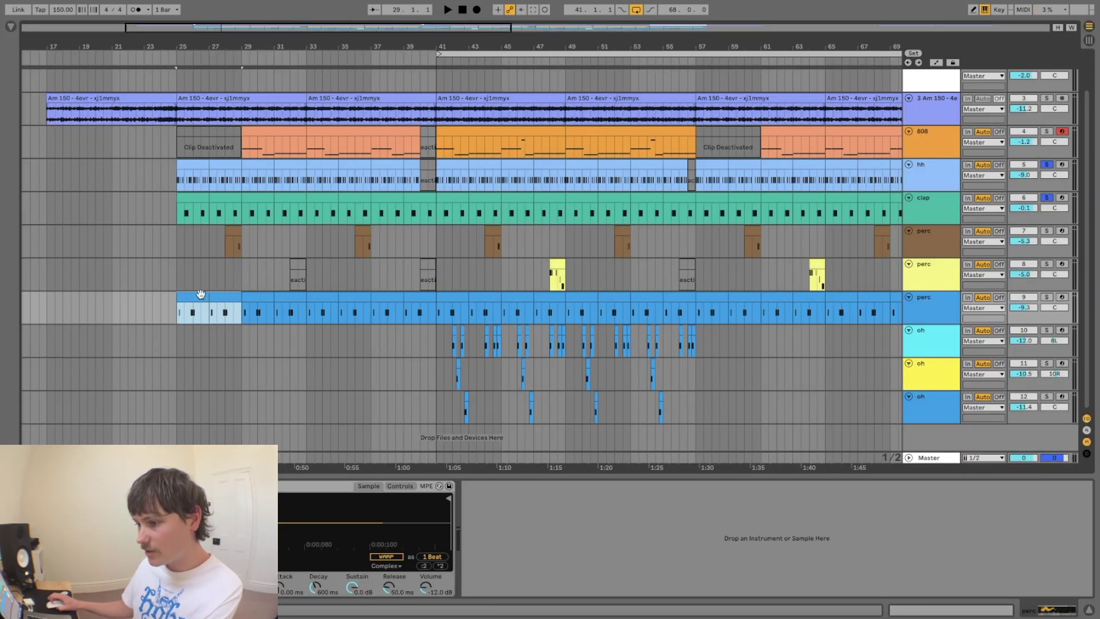
key("ctrl+l")
left_click(231, 150, "shift")
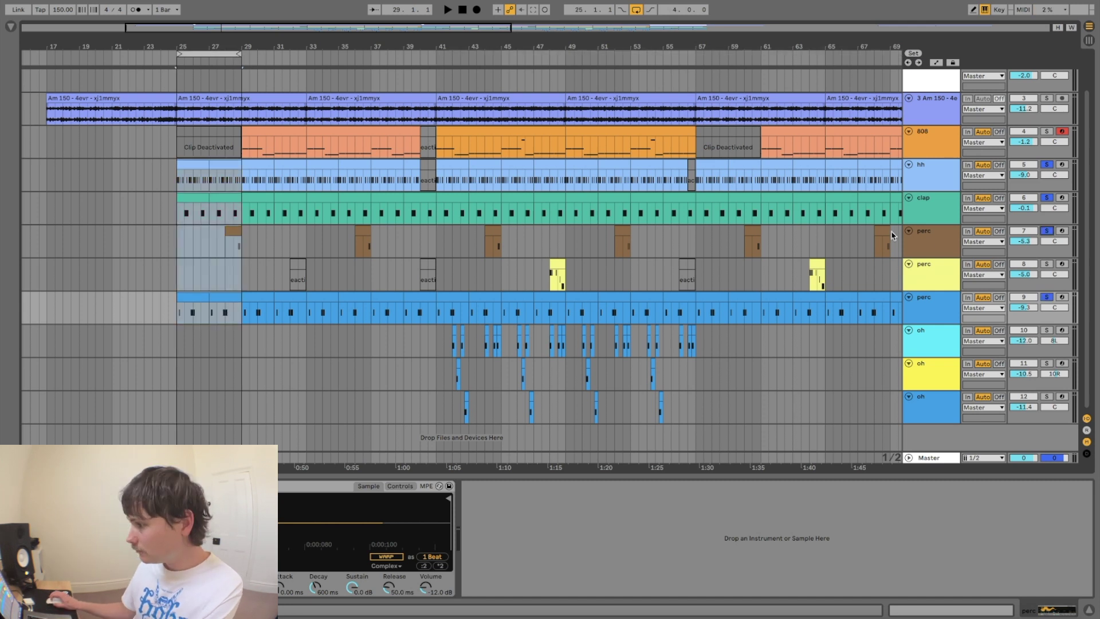
left_click(235, 231)
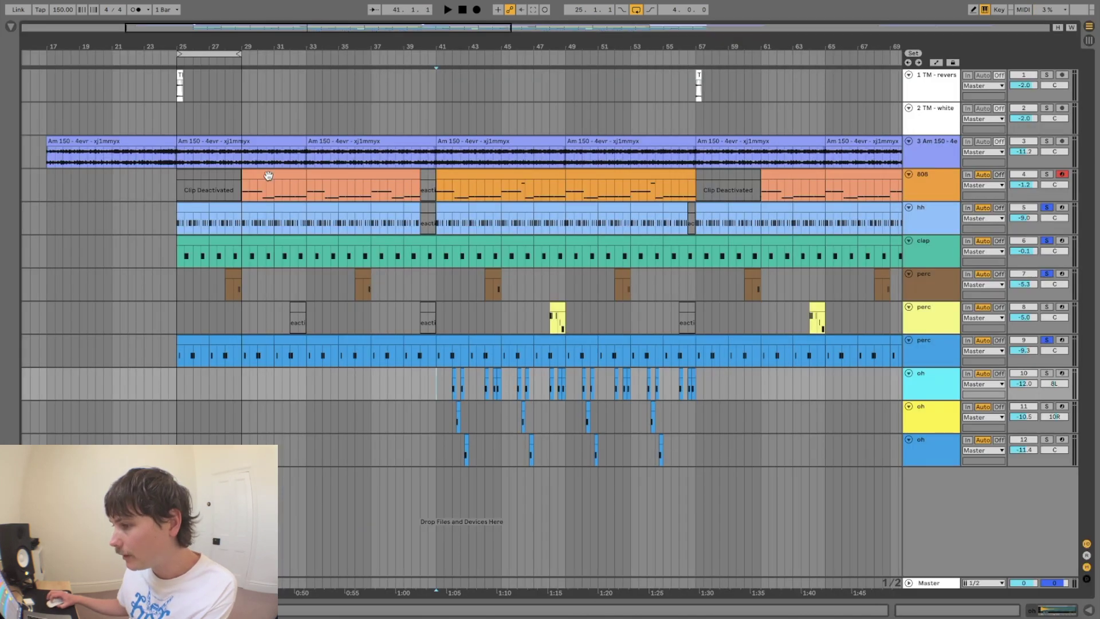
Examine the notes of the 808 part from bar 33 during playback and return to the arrangement.
left_click(372, 172)
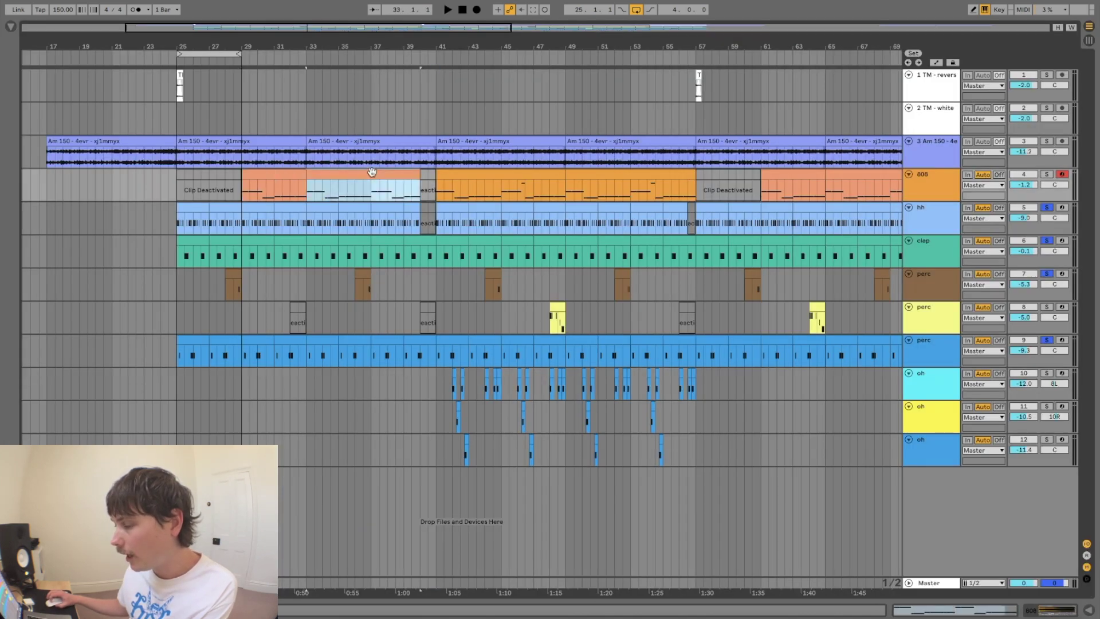
key("shift+Tab")
key("space")
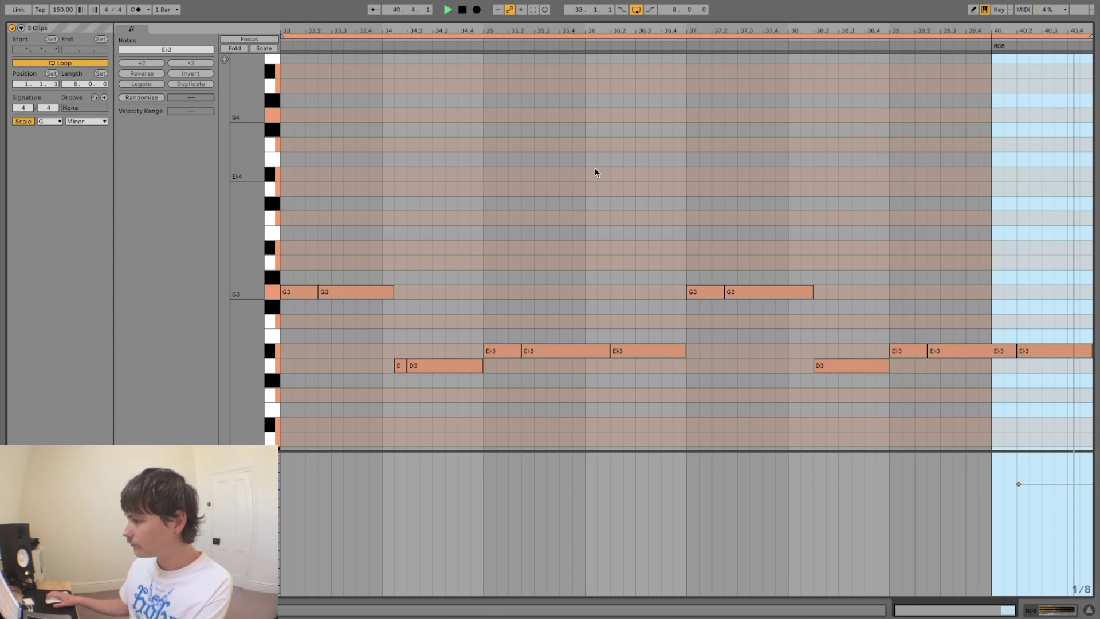
key("ctrl+alt+l")
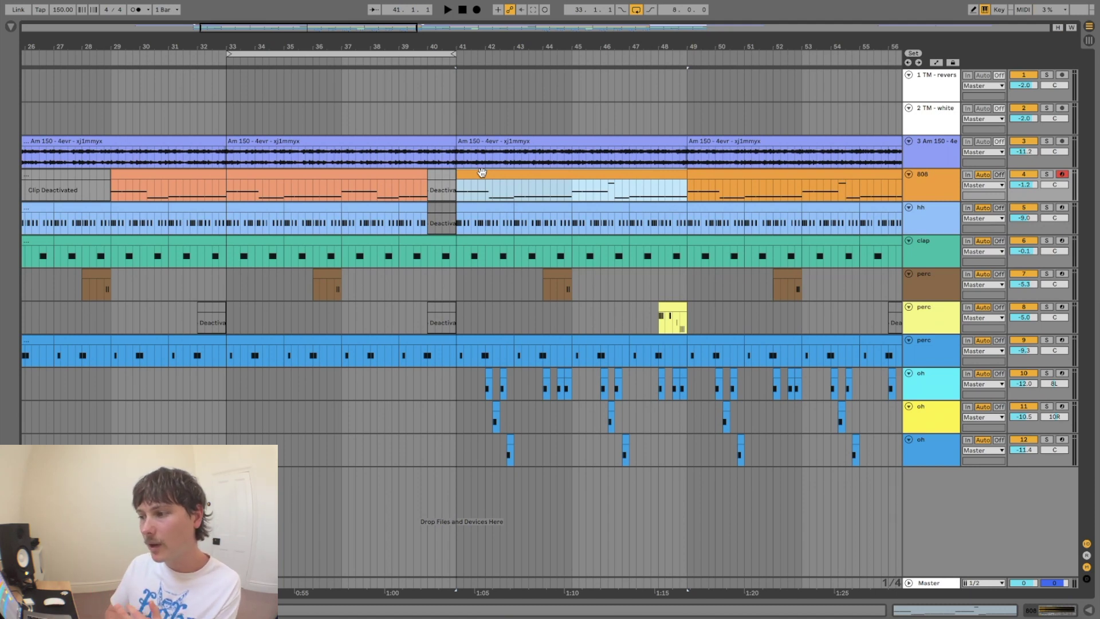
Open the 808 clip at bar 41 and box-select the D4 and D3 notes in its sixth bar.
key("ctrl+alt+l")
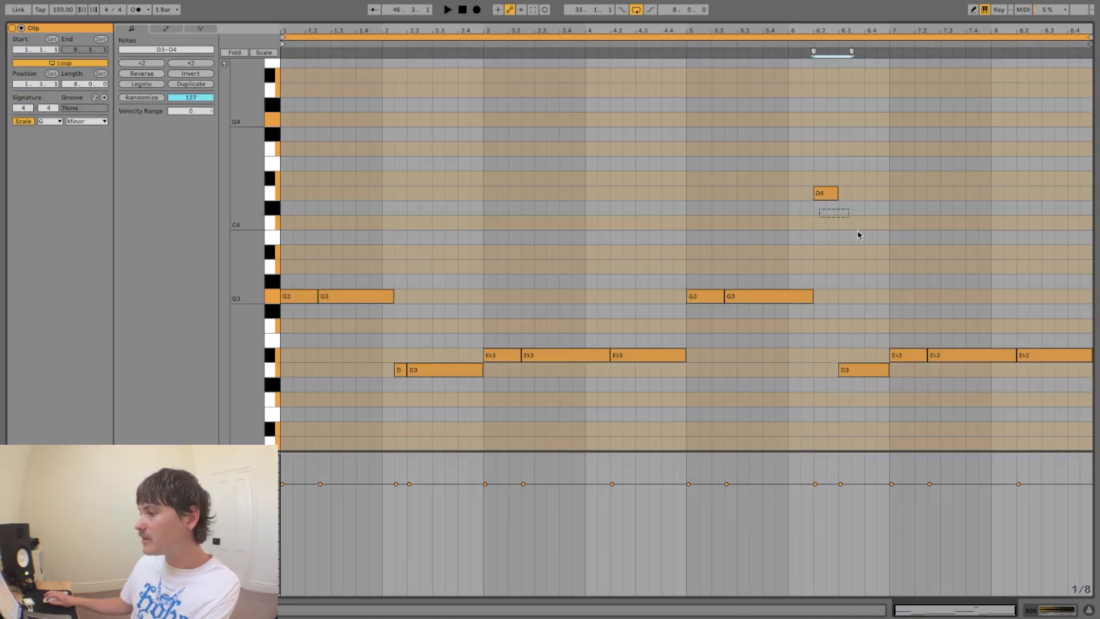
left_click_drag(801, 178, 913, 216)
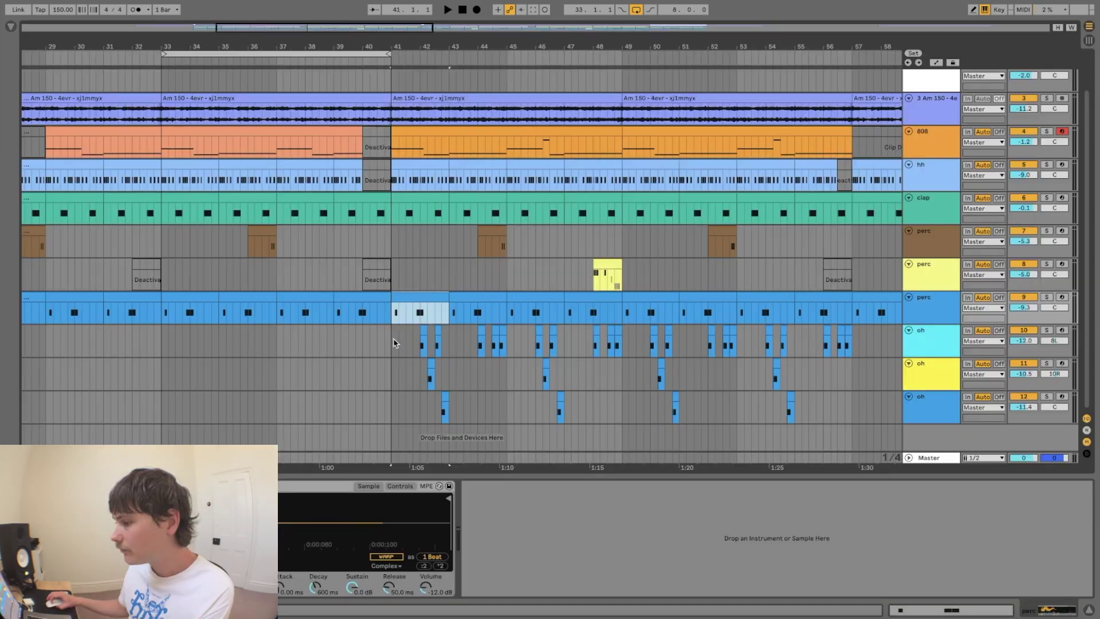
Highlight the clips on the three oh tracks through bar 48, then the yellow perc clip and the hh part from bar 41.
left_click_drag(399, 328, 618, 413)
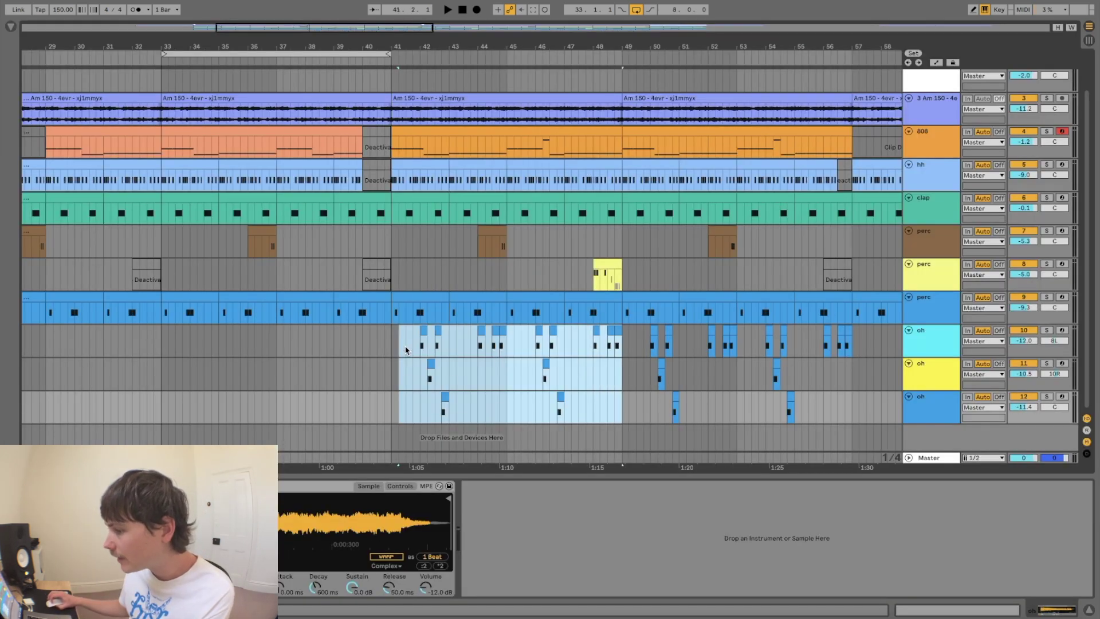
left_click(614, 264)
left_click_drag(397, 163, 608, 162)
Loop the first orange 808 clip over eight bars from bar 41 and play it with the drums.
left_click(525, 134)
key("ctrl+l")
key("space")
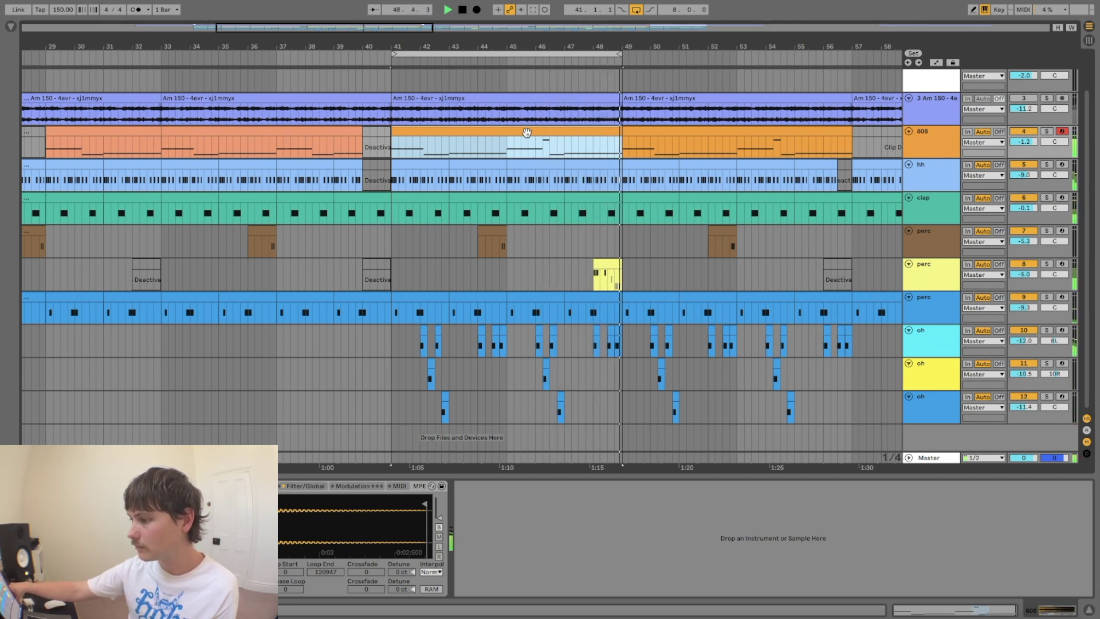
Move the master's T-RackS Classic Clipper window clear of the first half of the arrangement.
left_click_drag(162, 241, 401, 243)
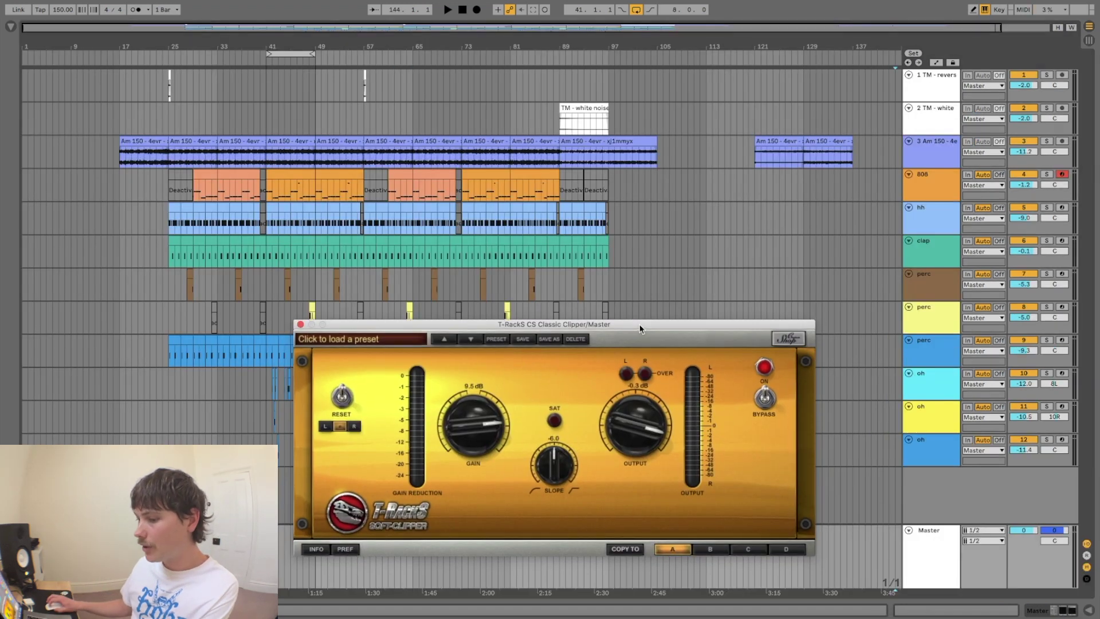
key("Tab")
left_click_drag(587, 325, 675, 274)
key("Tab")
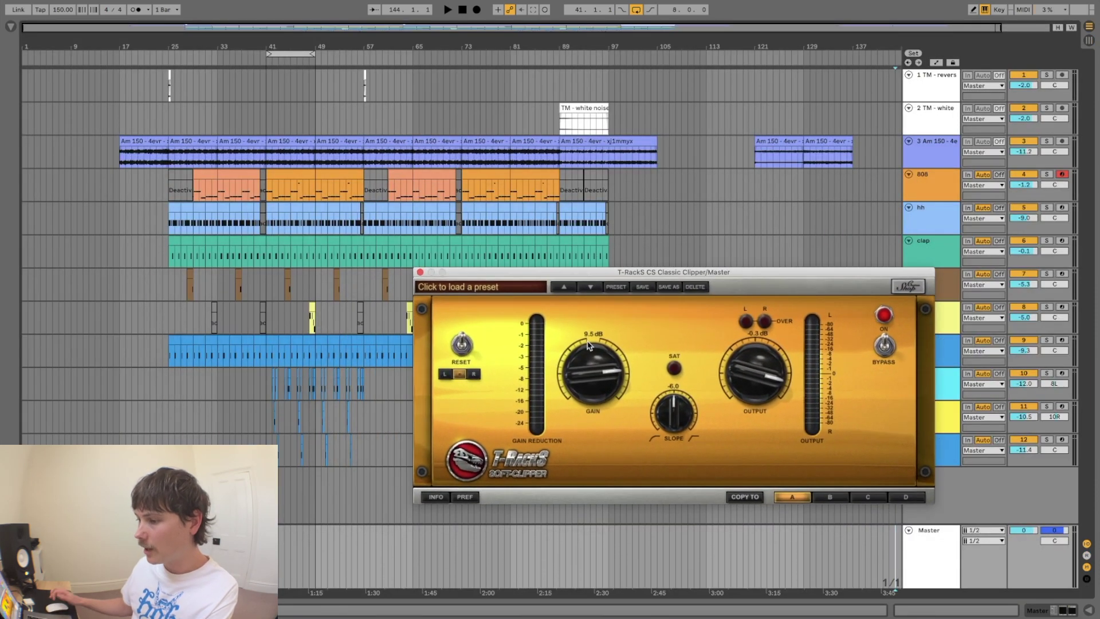
Play the full beat from the first melody clip at bar 17.
left_click(155, 137)
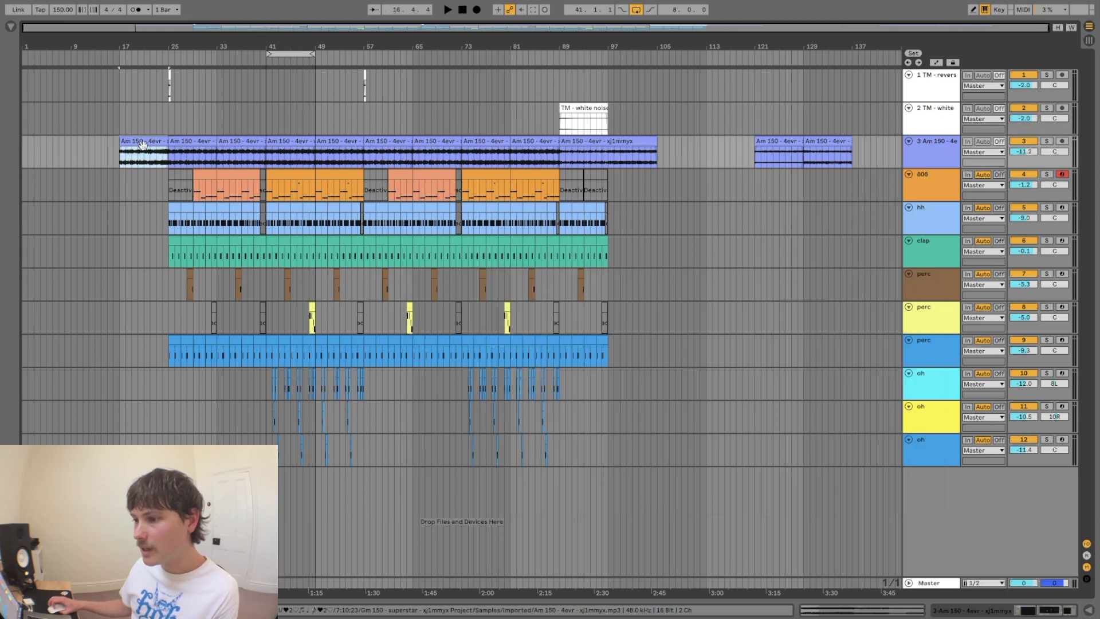
key("space")
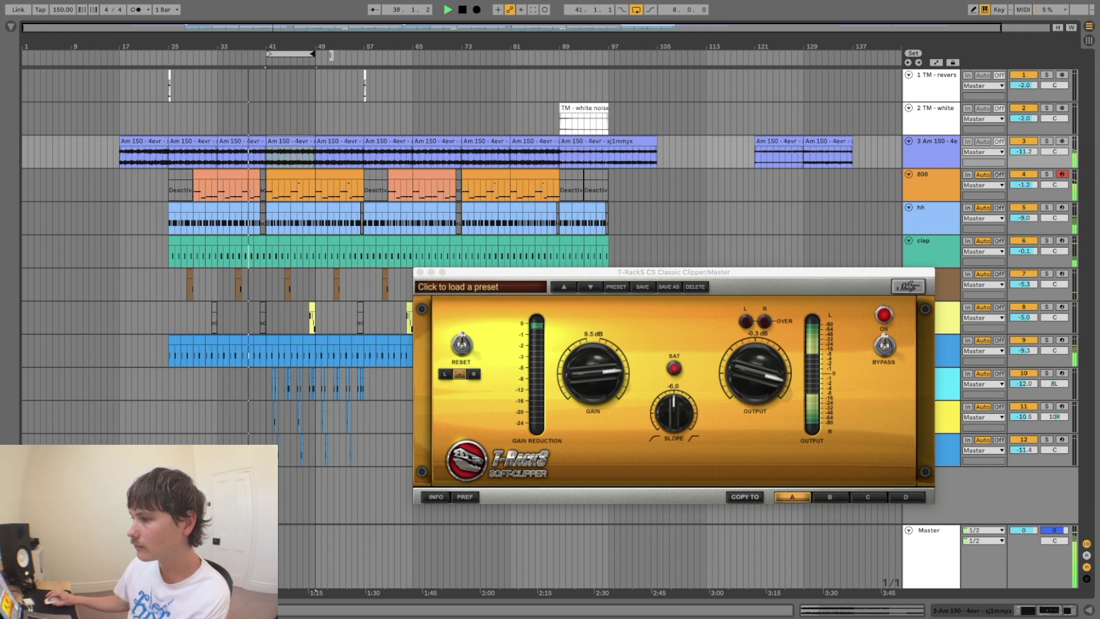
Extend the loop range to 16 bars from bar 41 and switch looping off.
left_click_drag(314, 57, 364, 53)
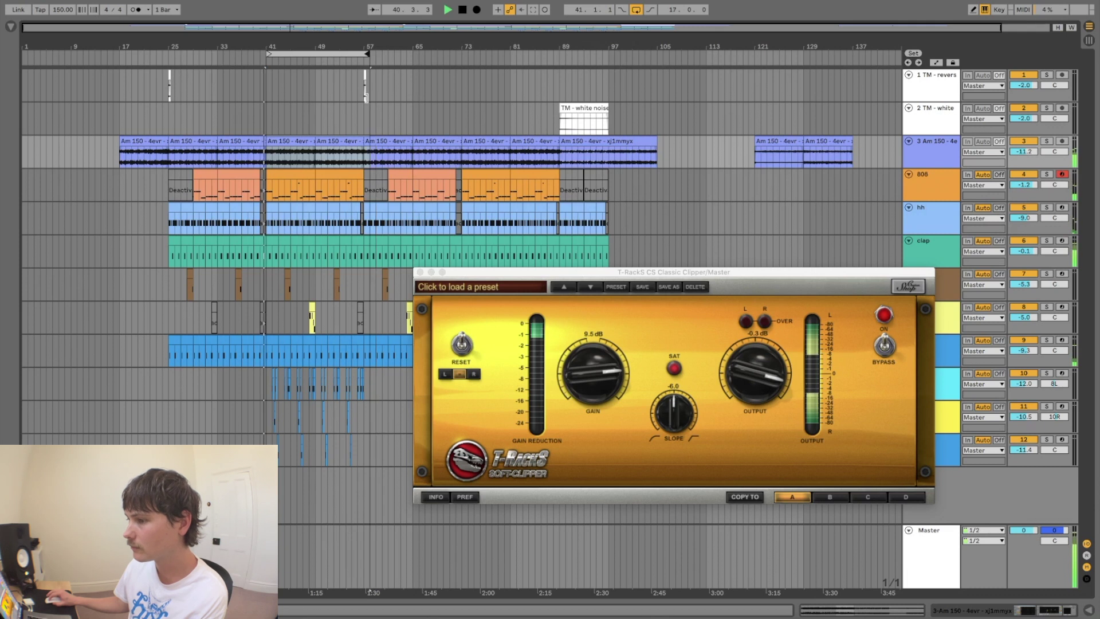
right_click(340, 54)
left_click(349, 58)
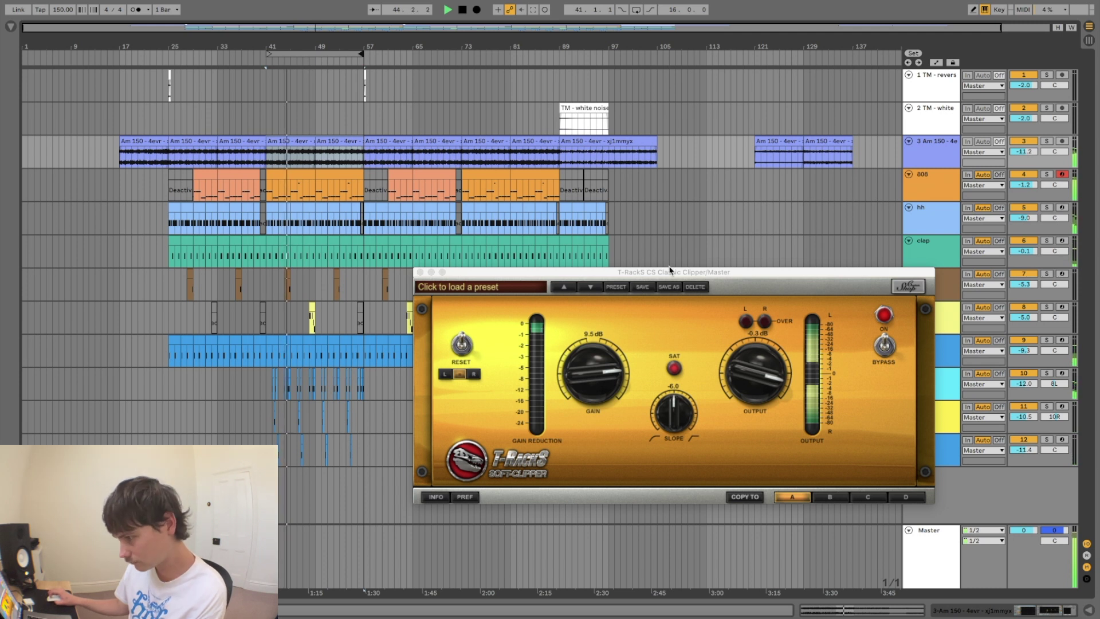
Move the T-RackS clipper window farther out of the way and play the outro from the melody clip at bar 89.
left_click_drag(697, 278, 684, 273)
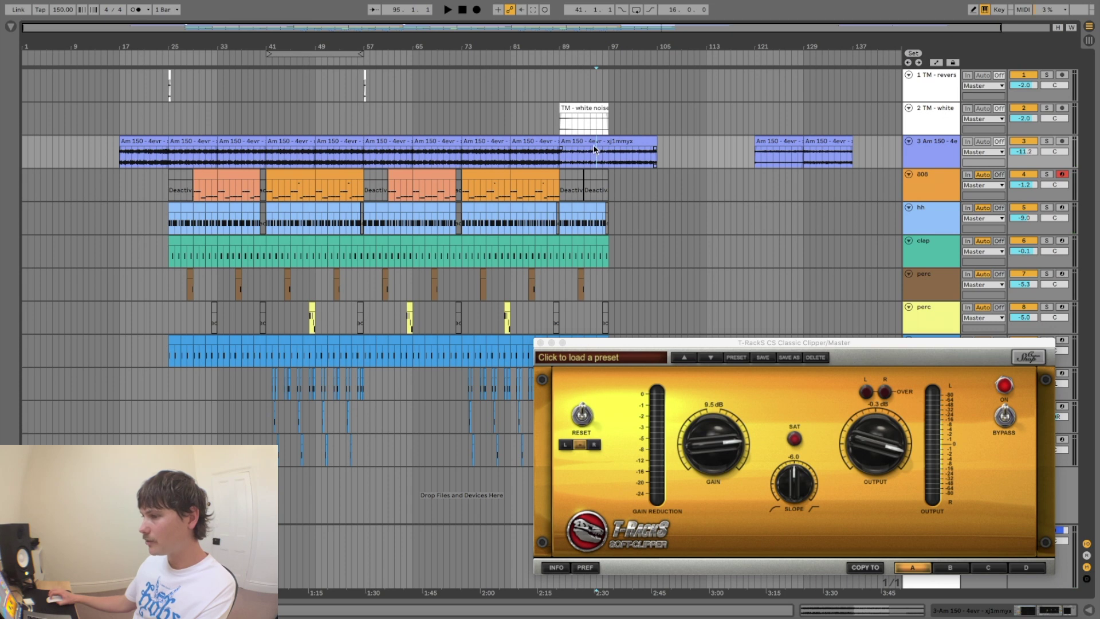
left_click(596, 149)
key("space")
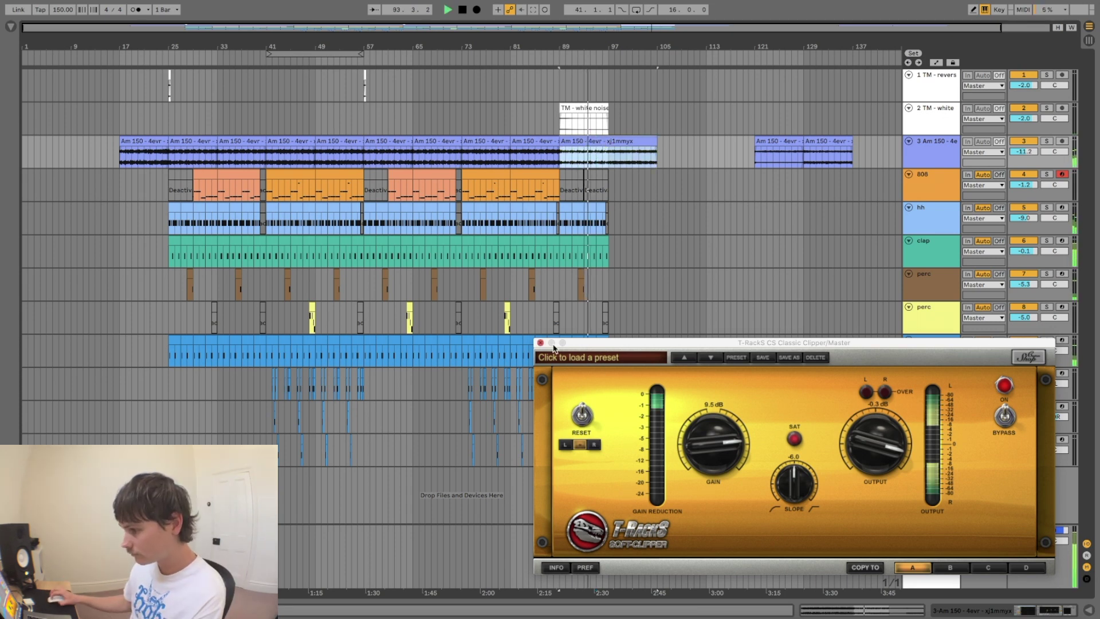
Put away the T-RackS clipper window and open the Endless Smile plug-in from the melody track's device chain.
left_click(552, 344)
double_click(618, 149)
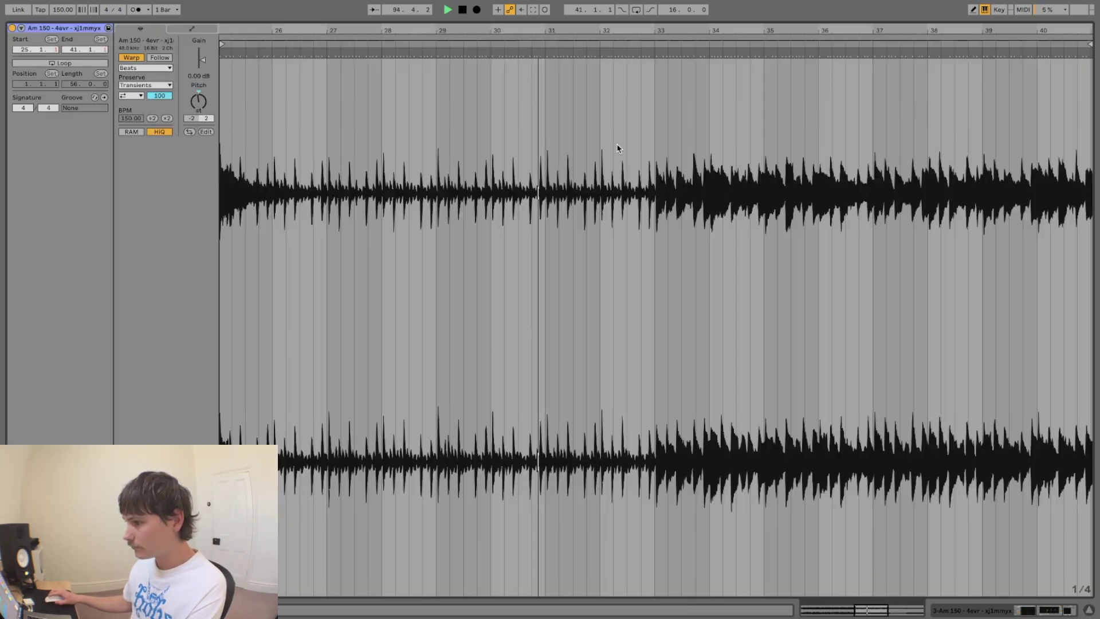
key("shift+Tab")
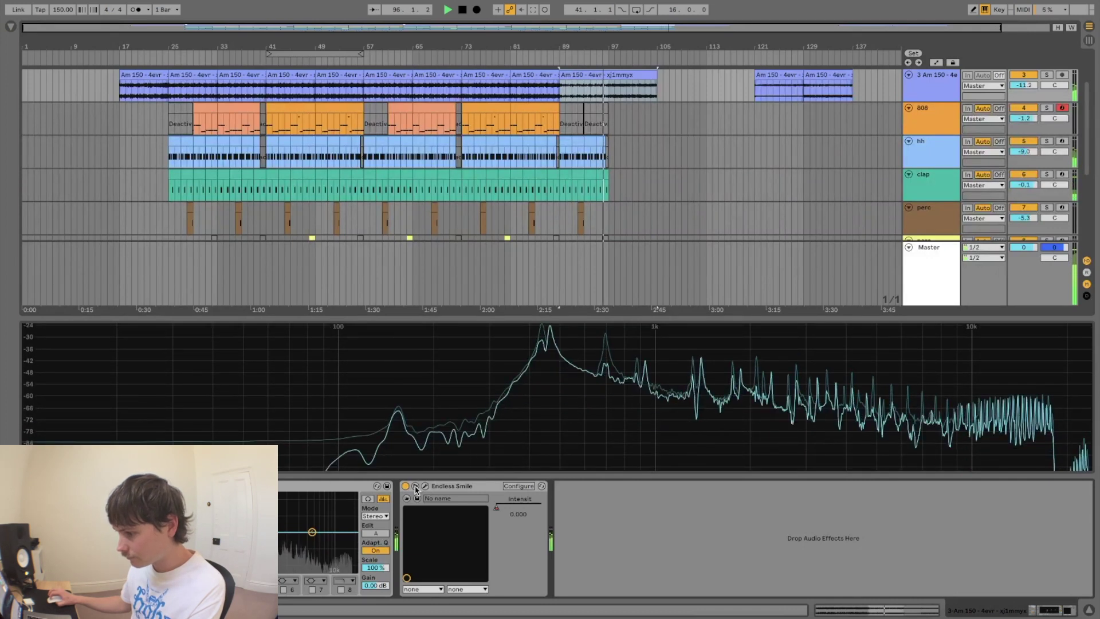
left_click(416, 487)
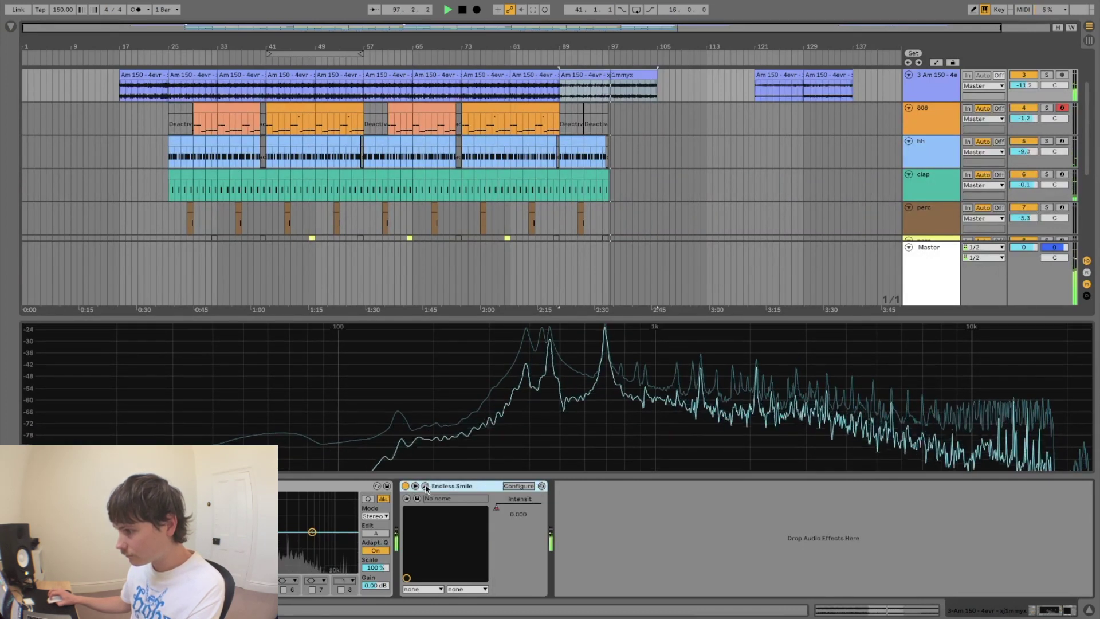
left_click(426, 487)
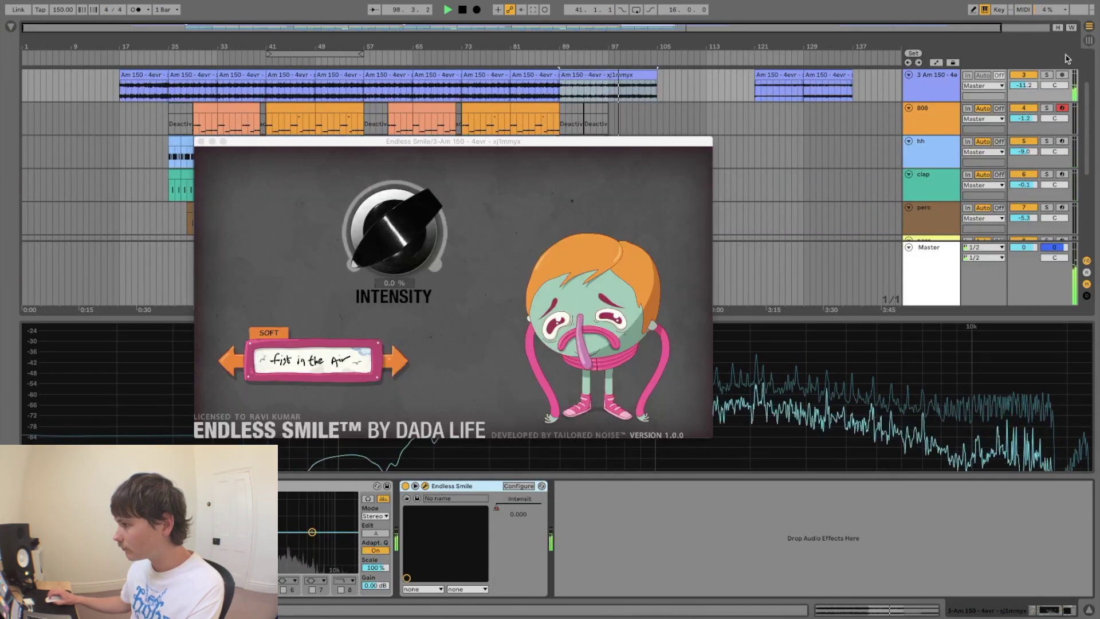
Show Endless Smile's Intensity automation on the melody track, keeping the plug-in window clear of it, and stop playback past the outro's end.
key("a")
scroll(824, 118, "up", 2)
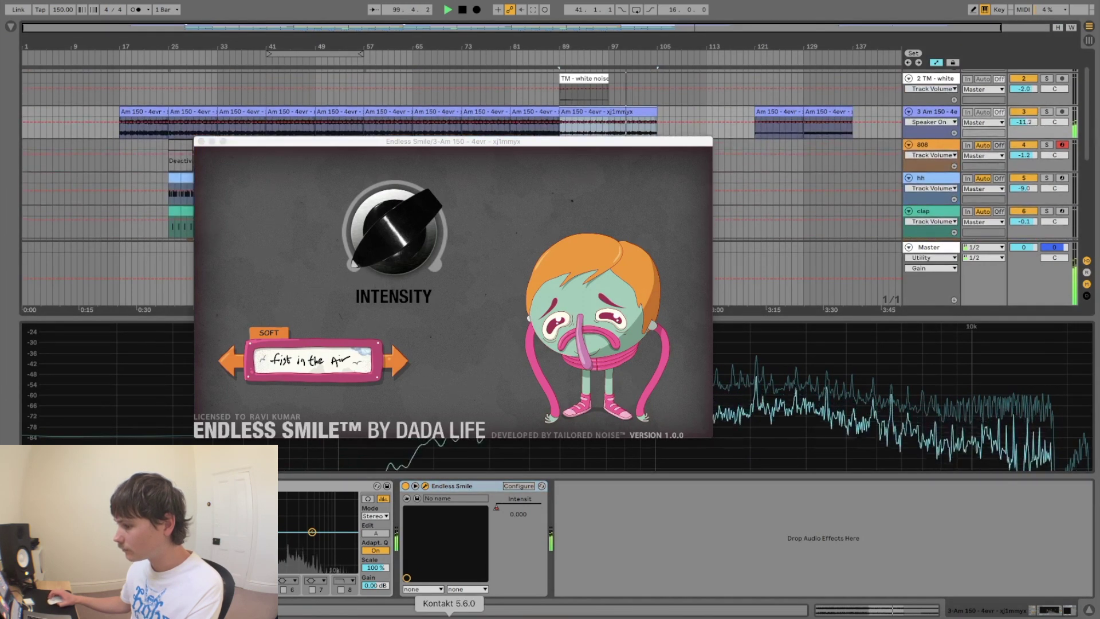
right_click(506, 507)
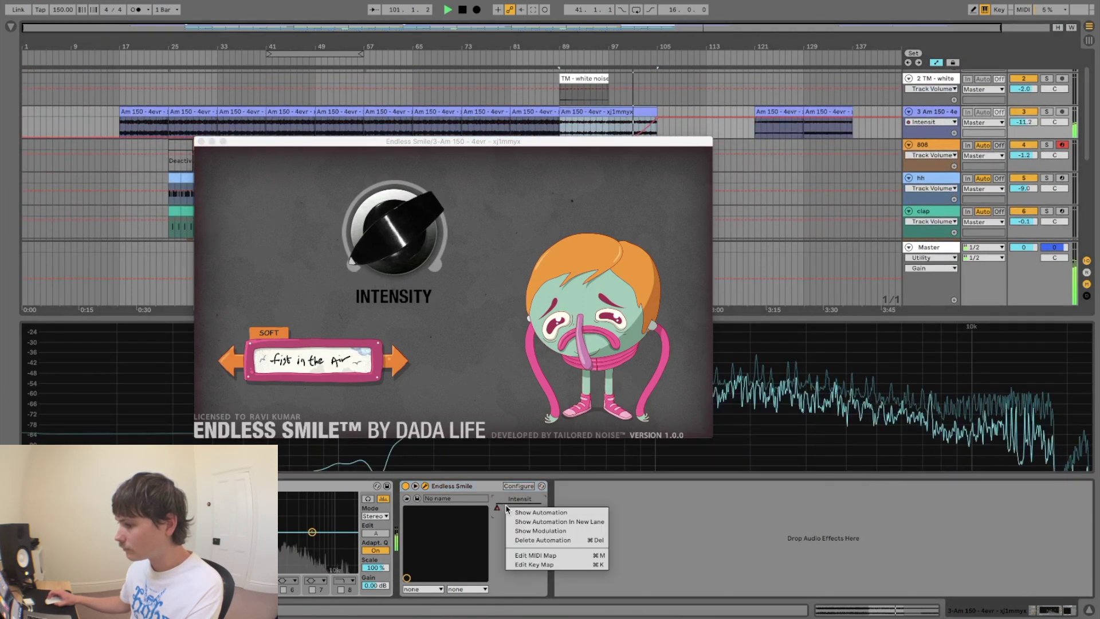
key("Escape")
left_click_drag(659, 150, 680, 181)
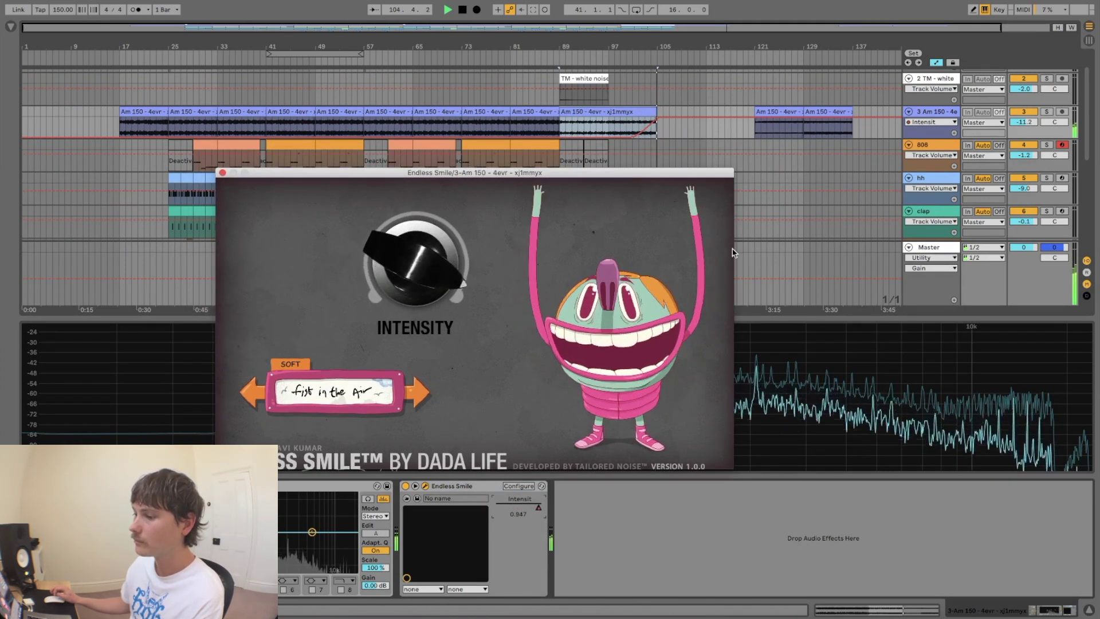
key("space")
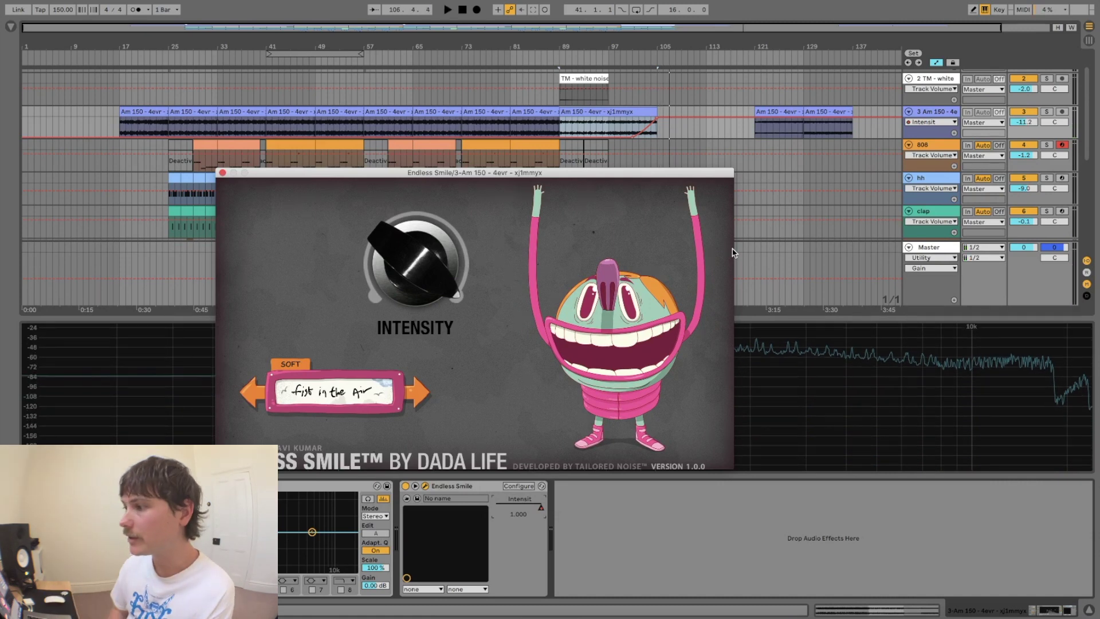